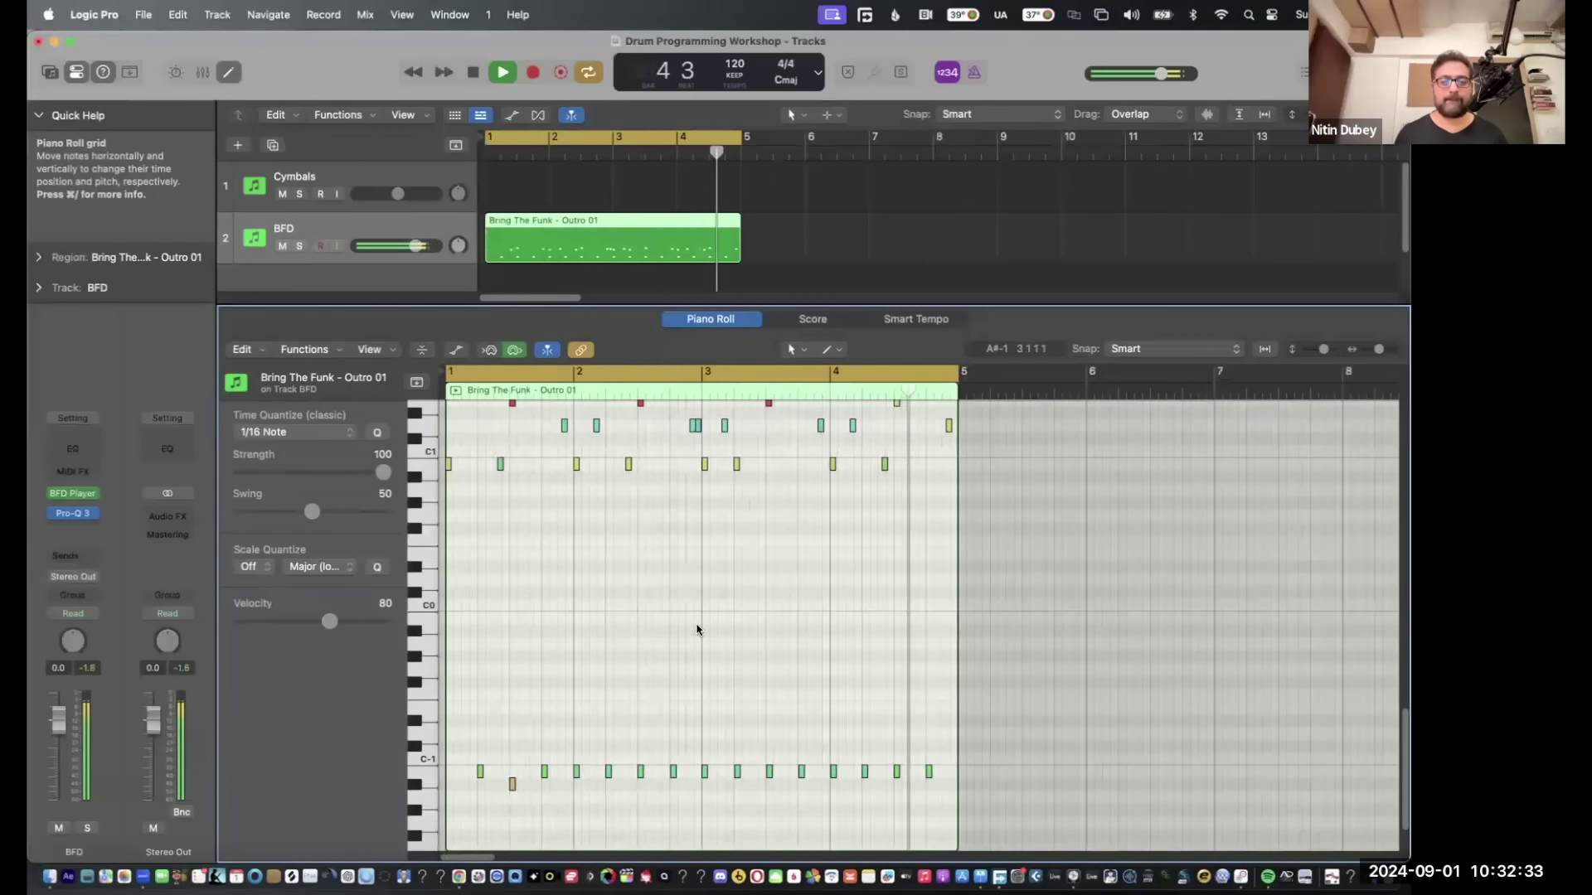
Play the Bring The Funk - Outro 01 loop with only its used pitches listed in the Piano Roll, and restore the full keyboard.
key("space")
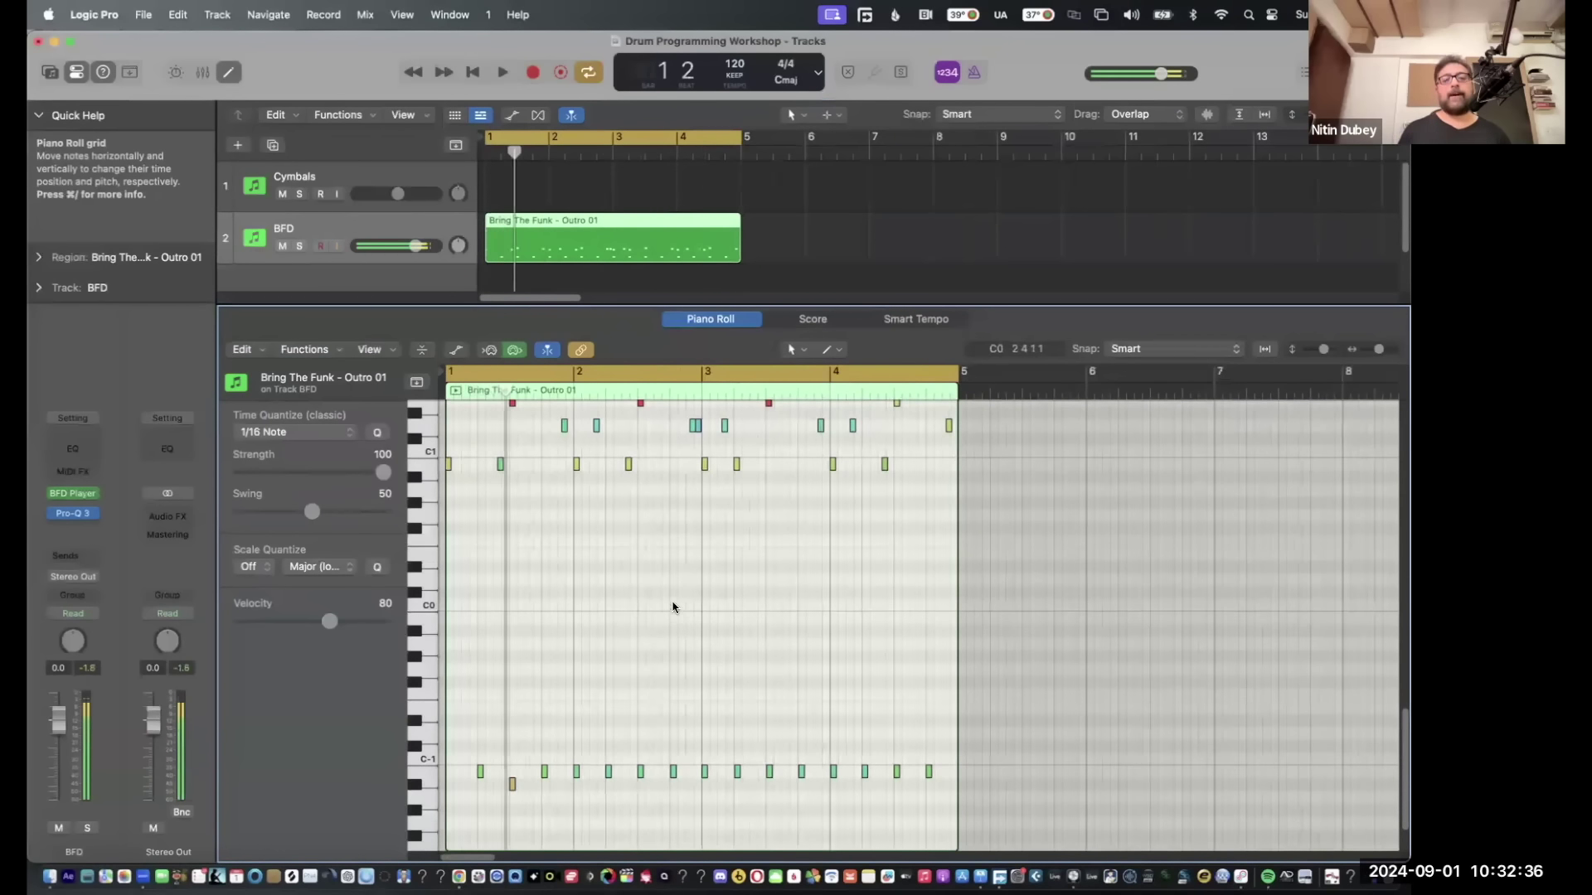
scroll(671, 594, "up", 2)
left_click(423, 351)
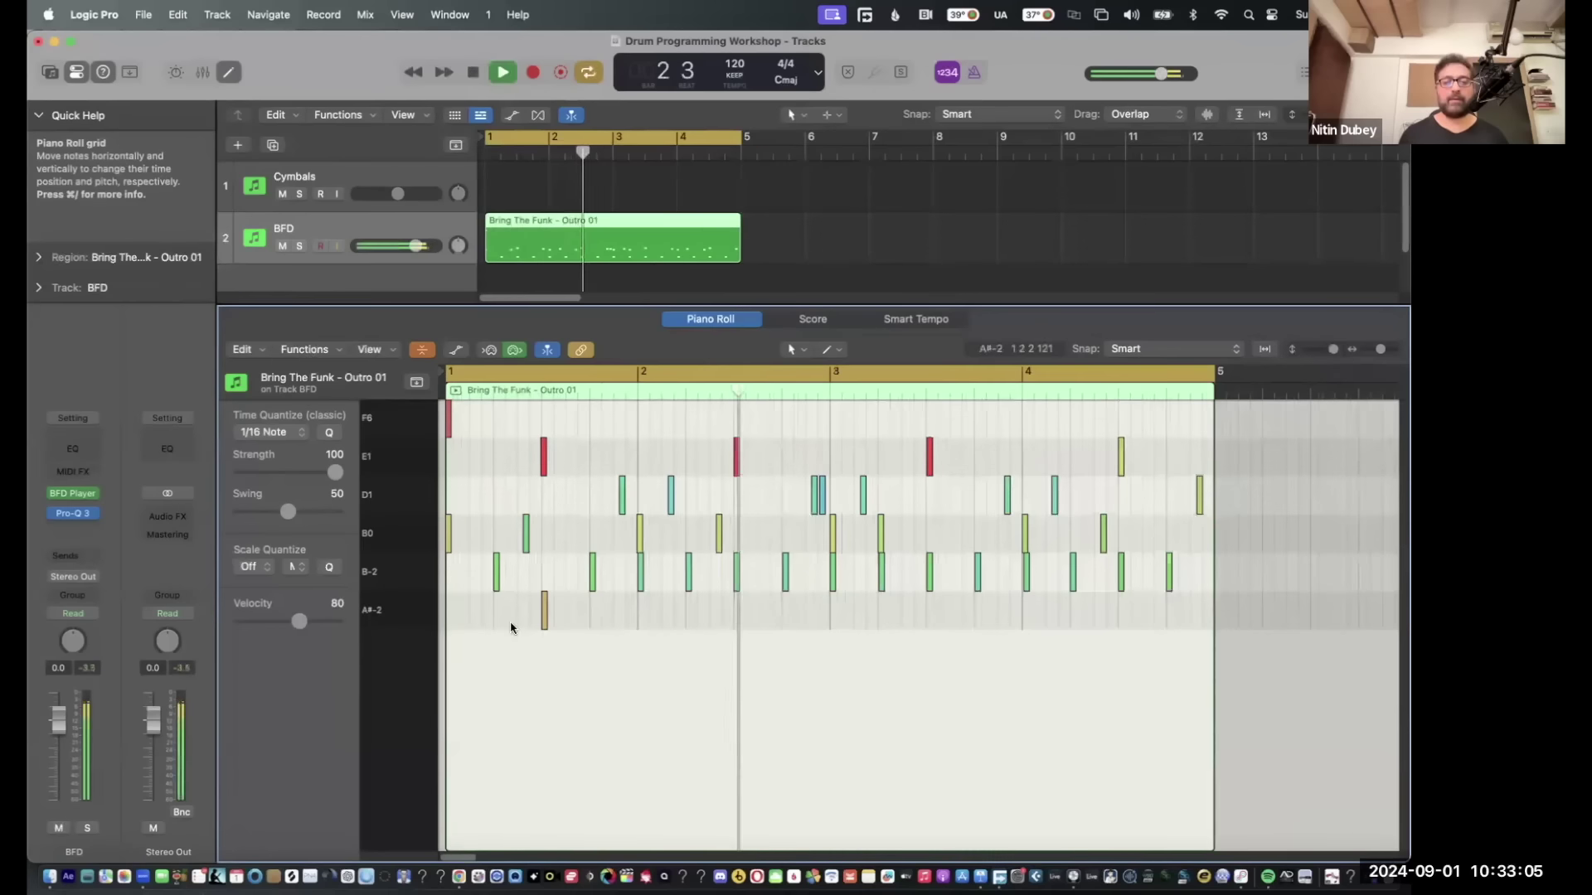
left_click(428, 353)
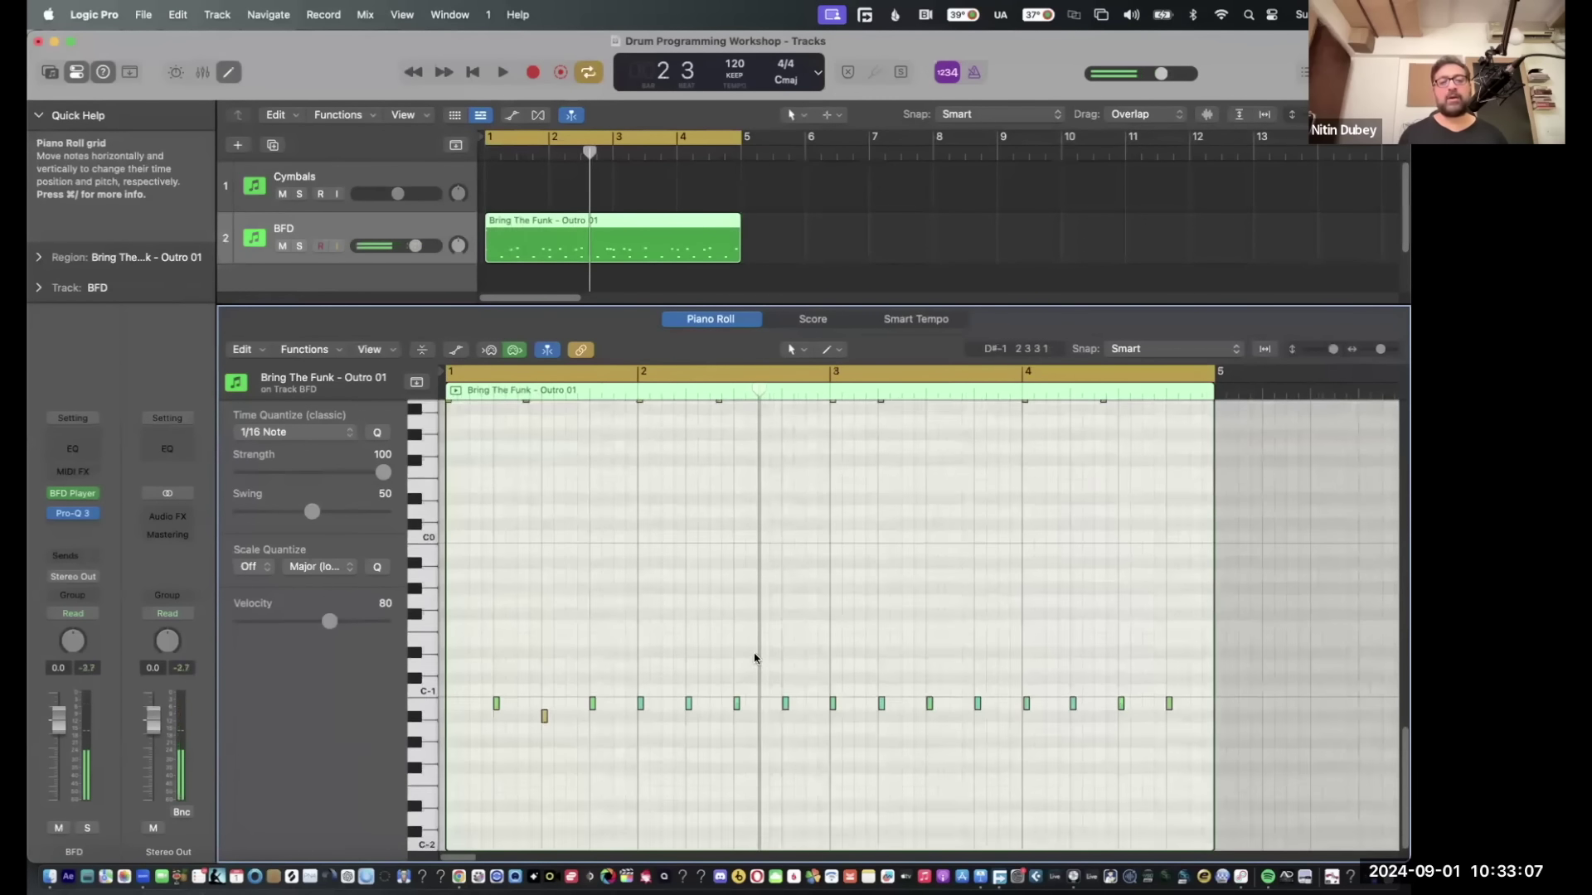
scroll(747, 554, "up", 1)
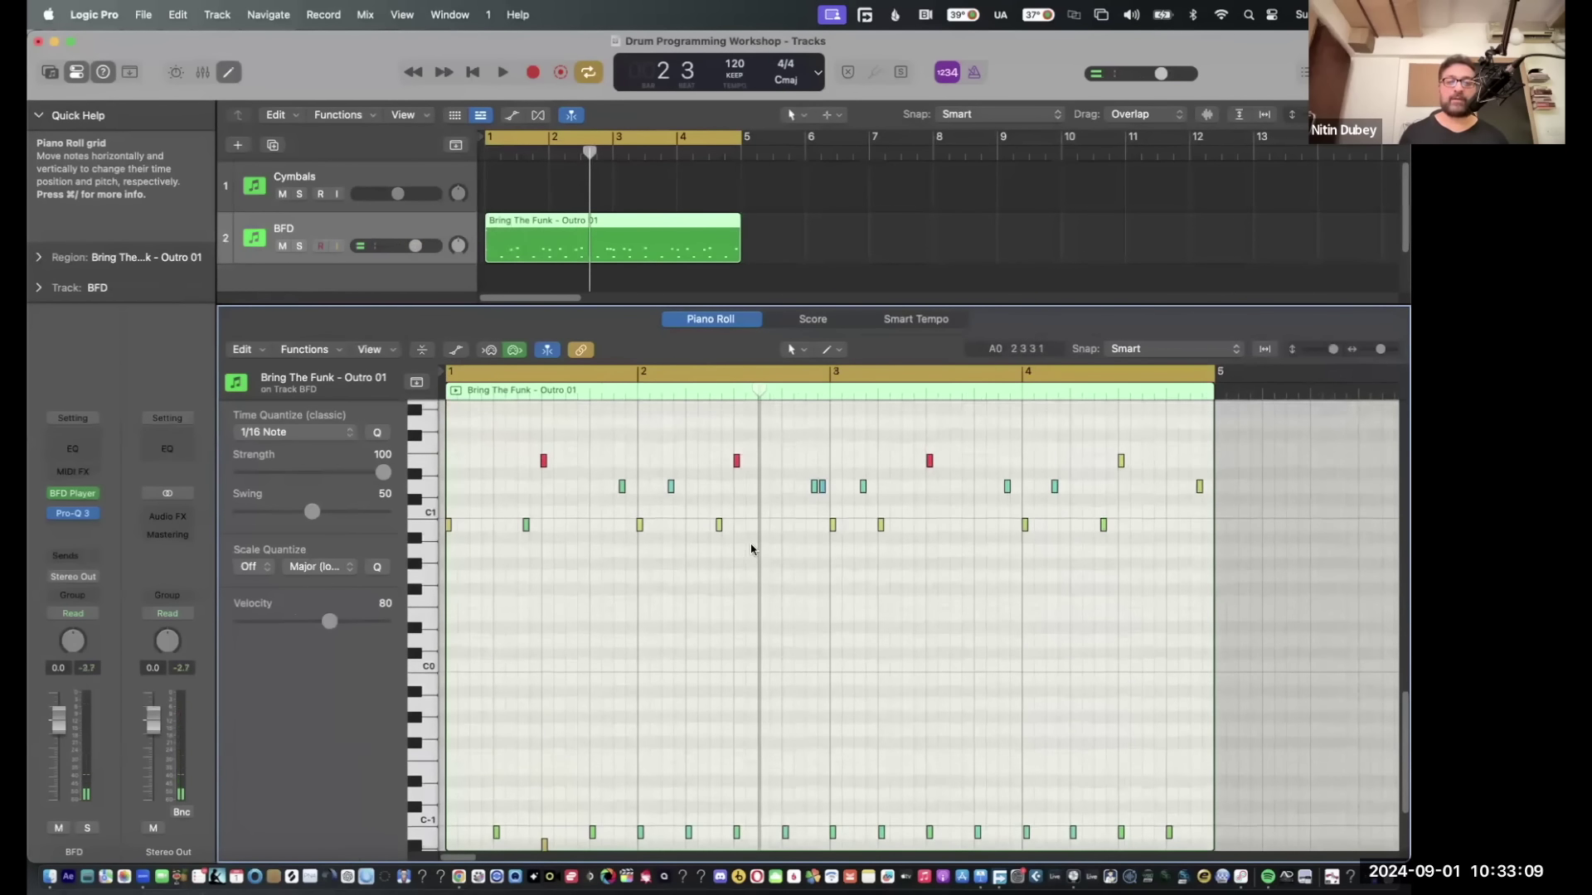
Lower the E1 note on beat 3 of bar 2 to C#1 and play the loop.
left_click(736, 460)
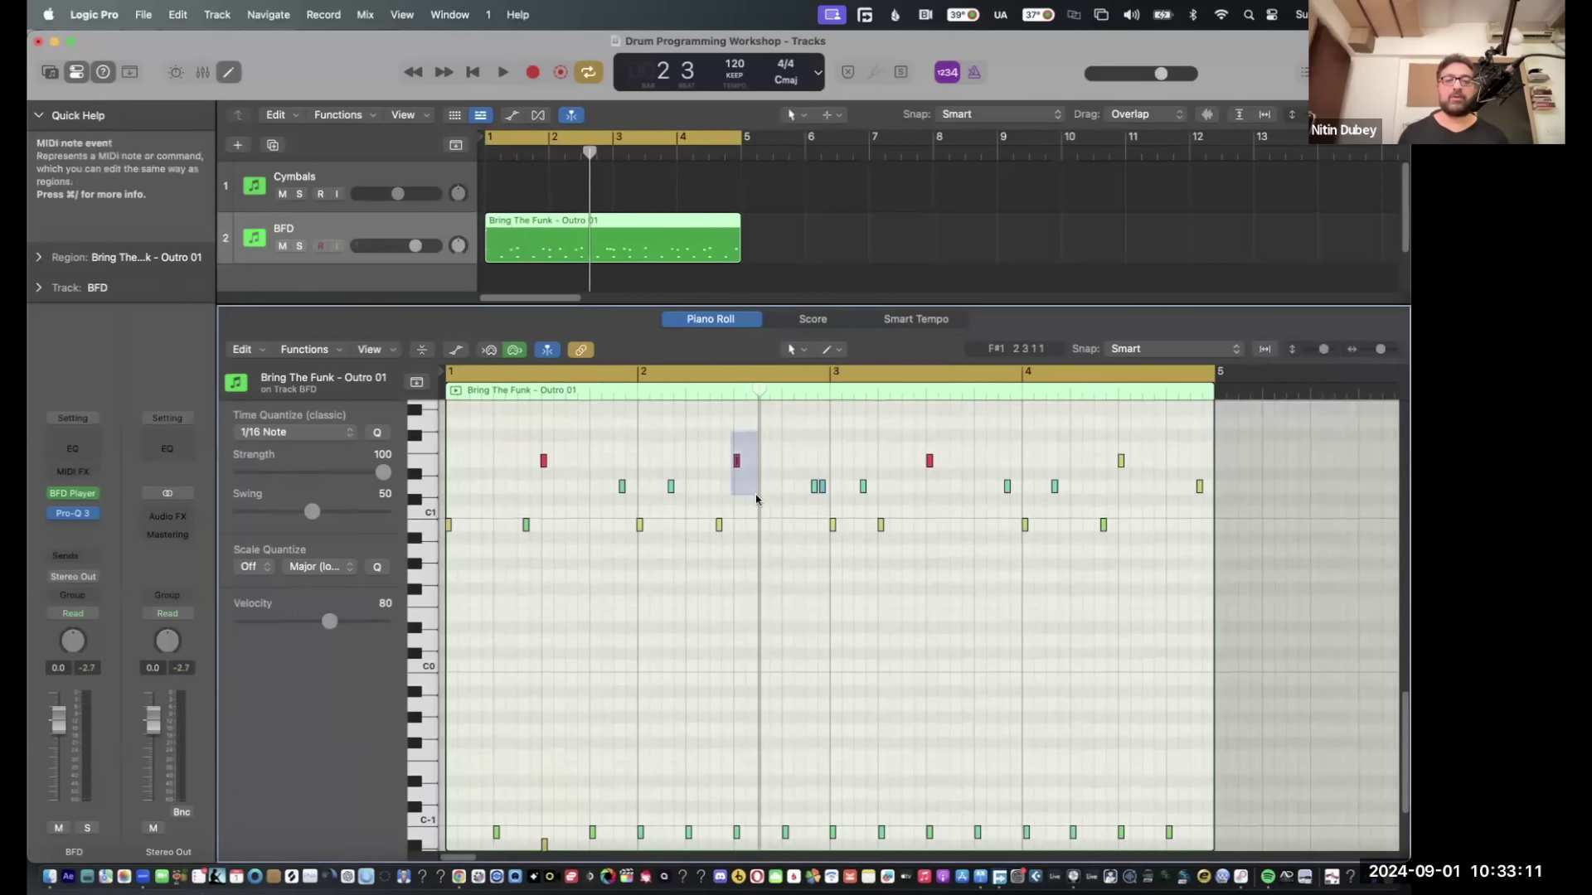
key("alt+Down")
key("alt+Down")
key("alt+Down")
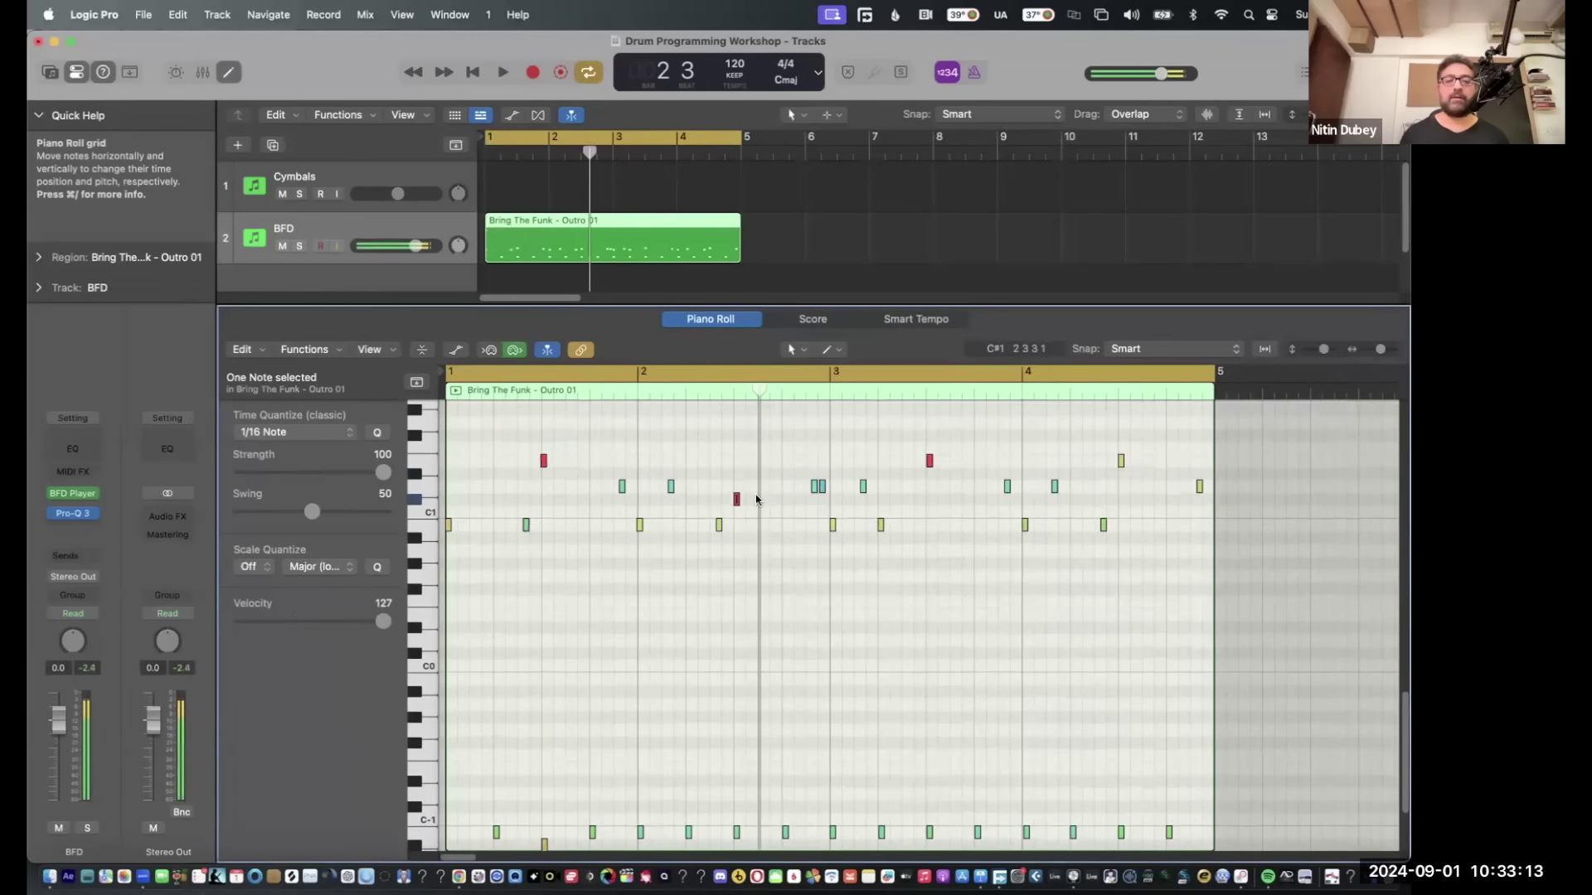
left_click(663, 607)
key("space")
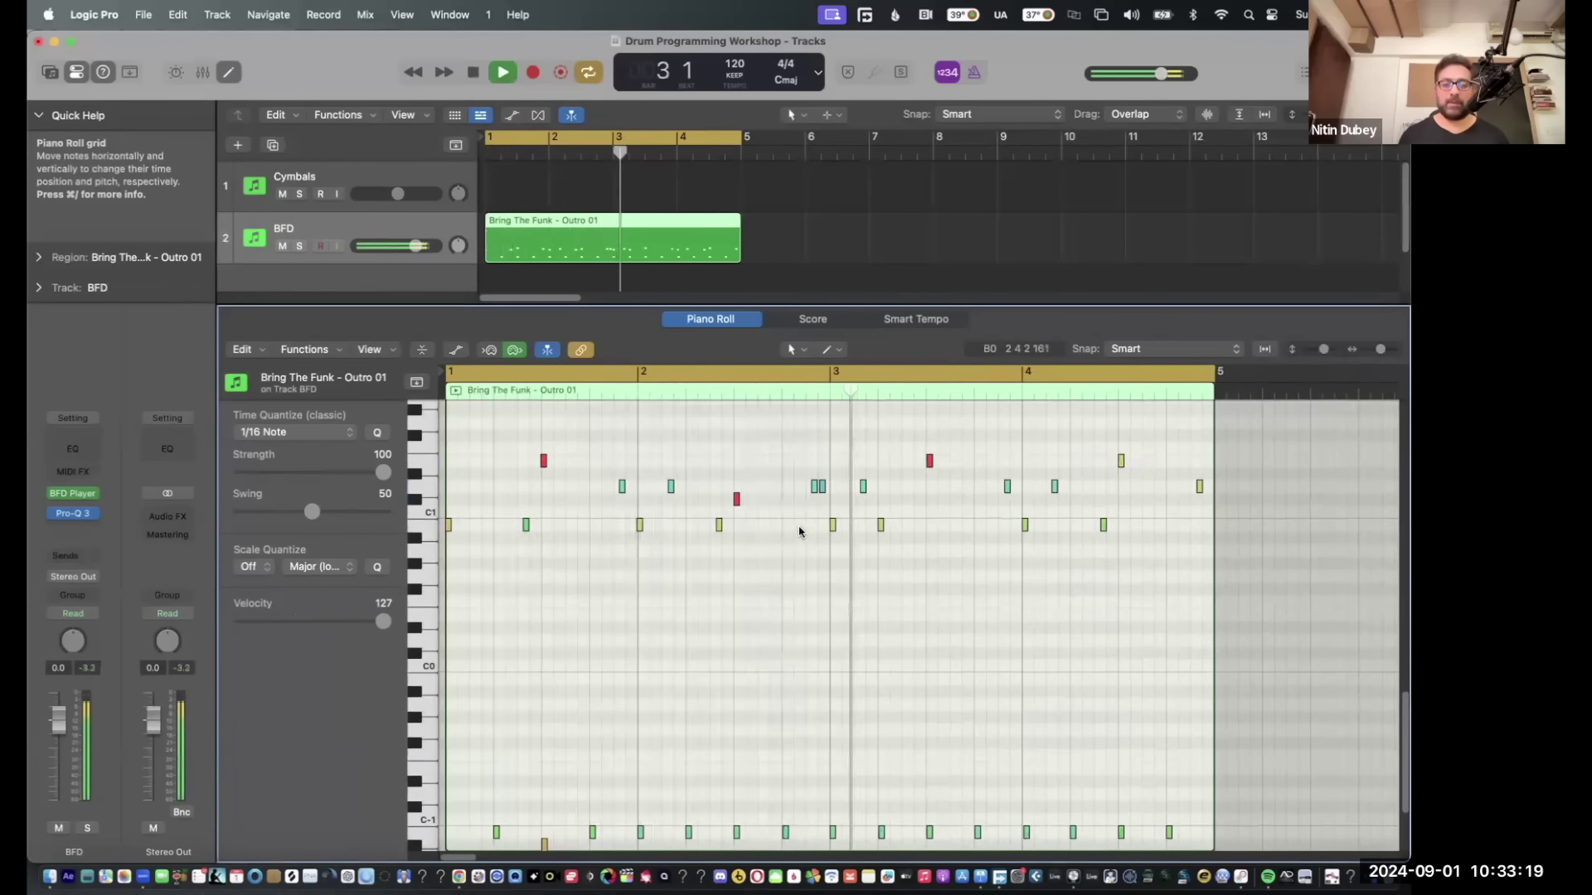
Stop playback, copy the C#1 note to beat 4 of bar 2 and transpose the copy up to F1.
key("space")
left_click_drag(741, 503, 786, 499)
key("alt+Up")
key("alt+Up")
key("alt+Up")
key("alt+Up")
key("alt+Up")
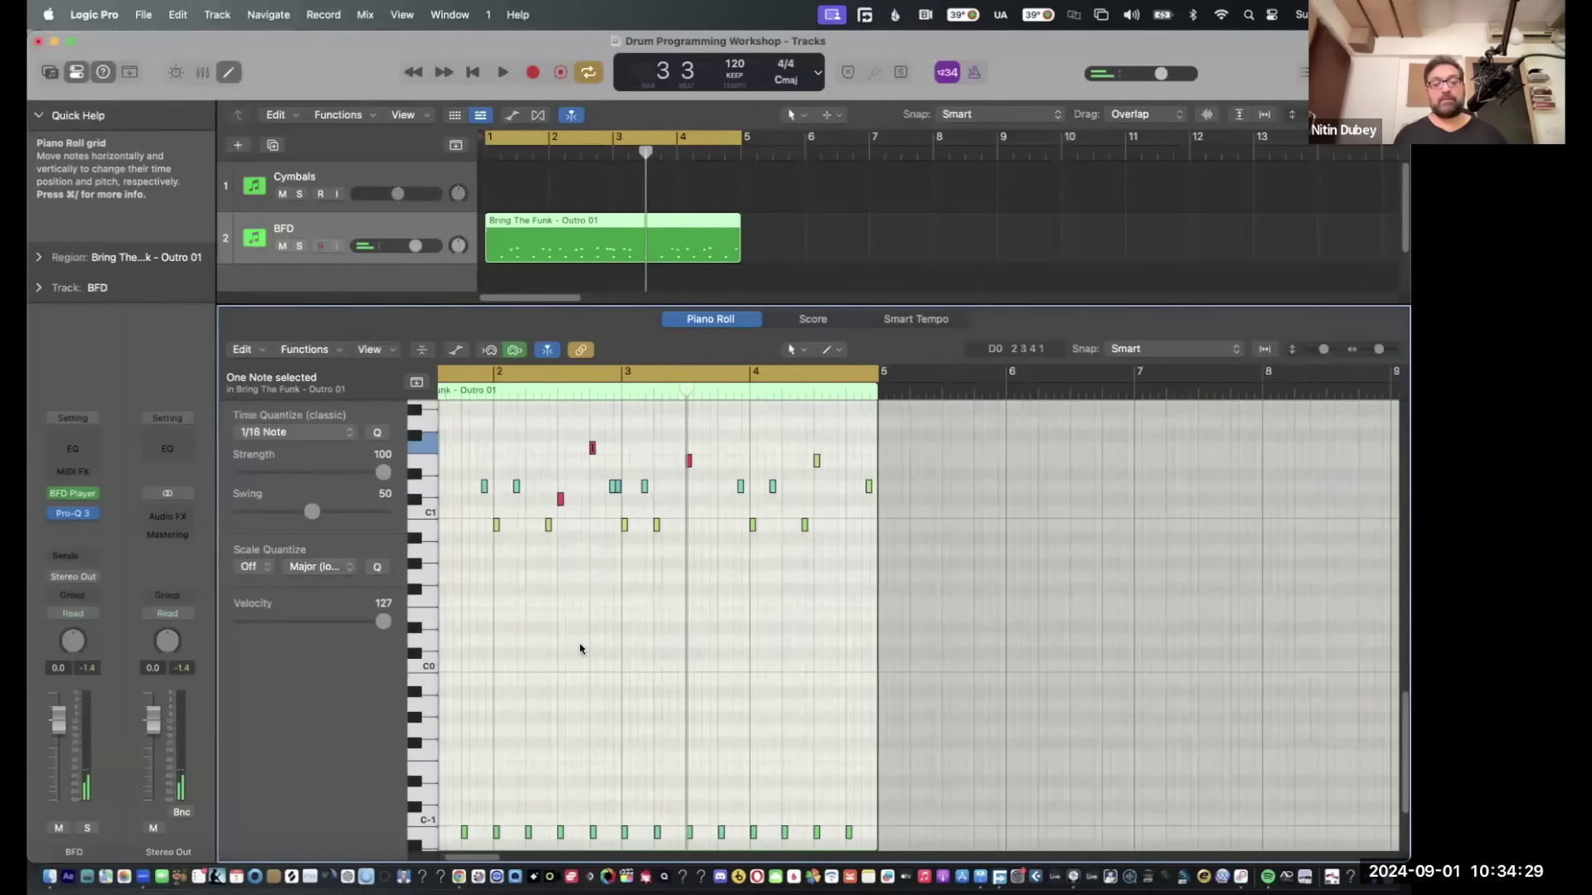
left_click(572, 621)
Show the Note Velocity lane below the notes, select all the notes and play the loop from the start.
key("a")
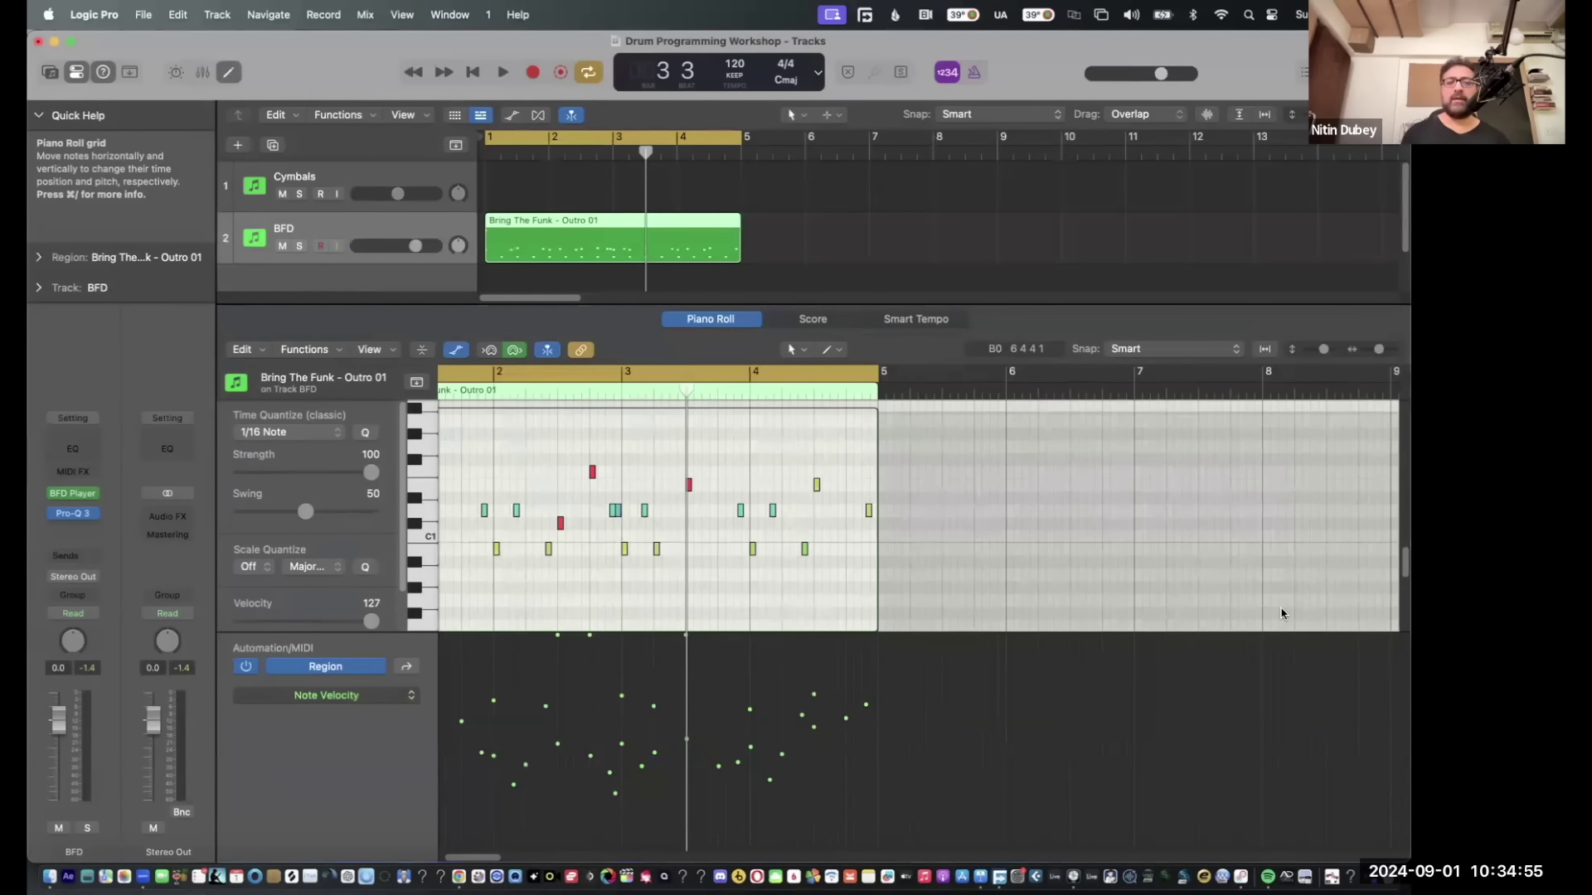
key("super+a")
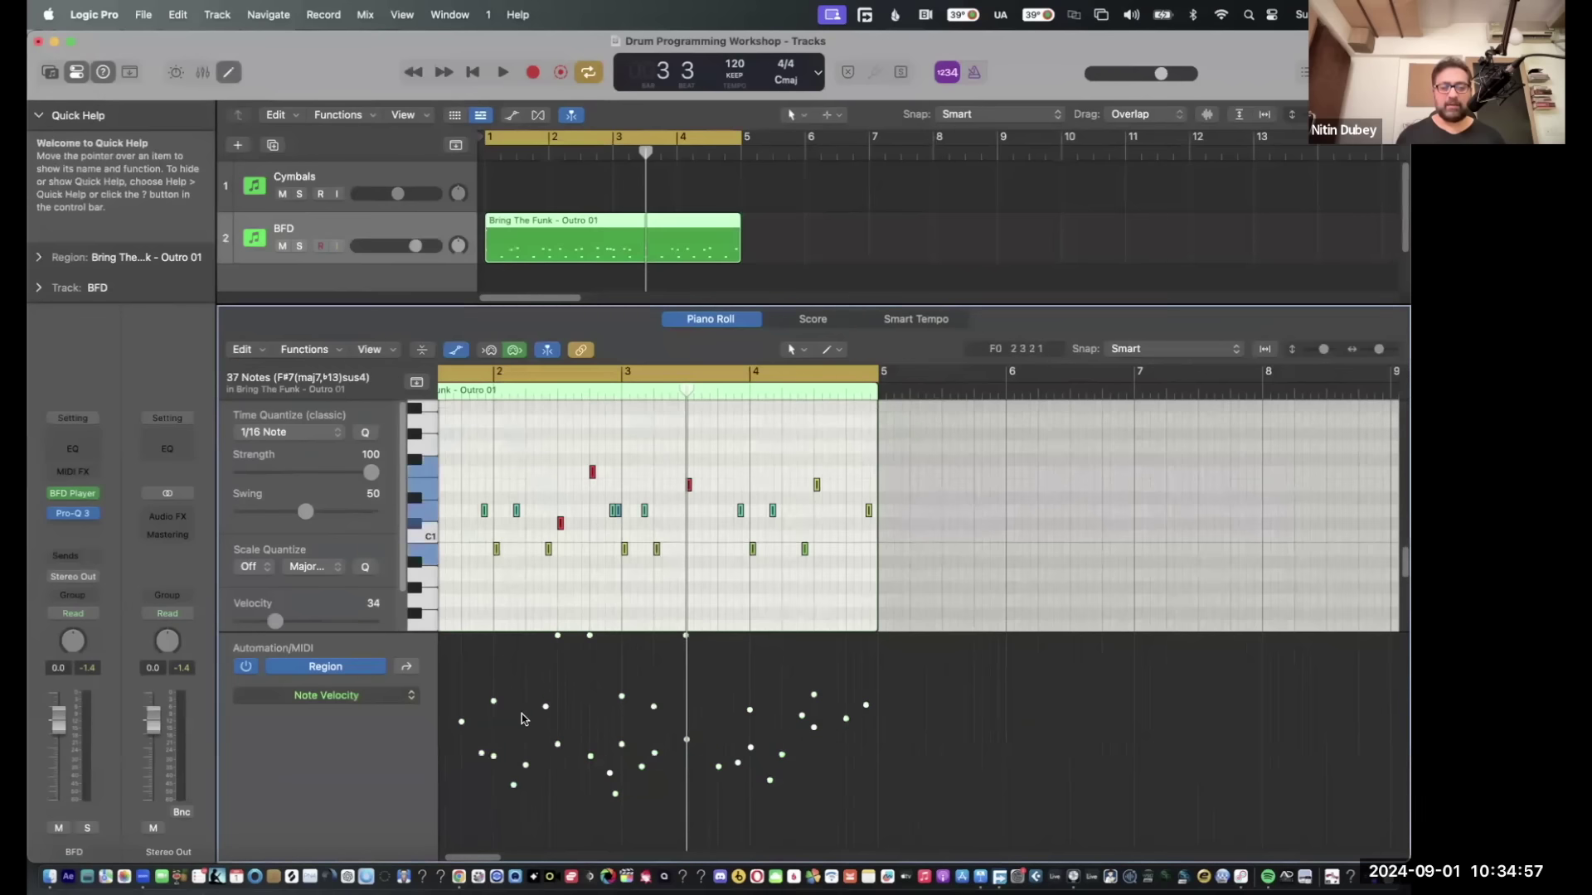
left_click(840, 642)
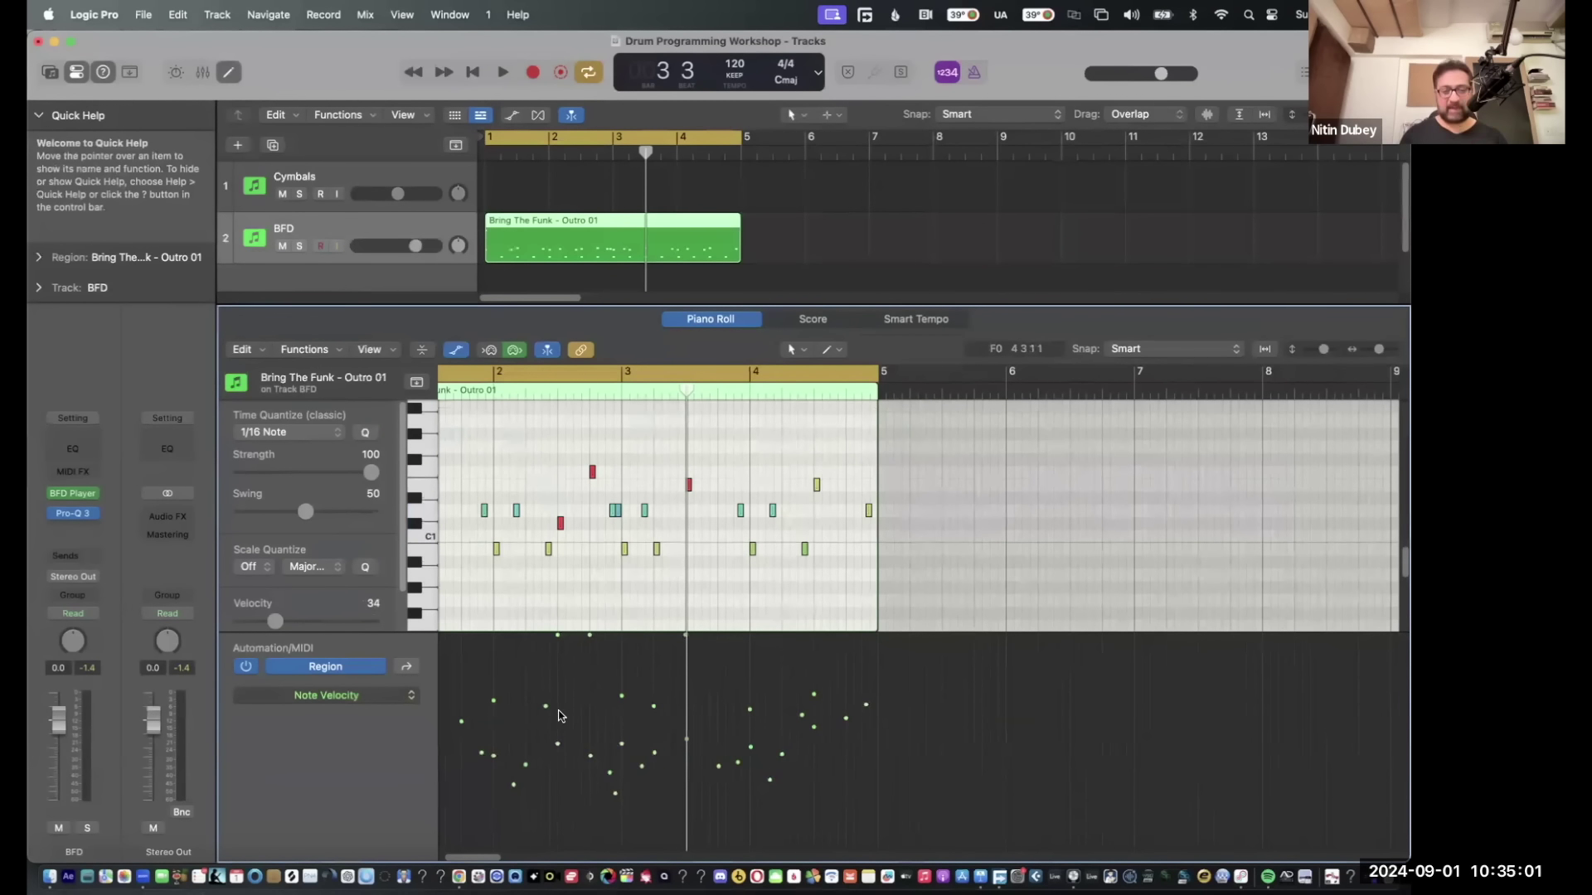
key("Return")
key("space")
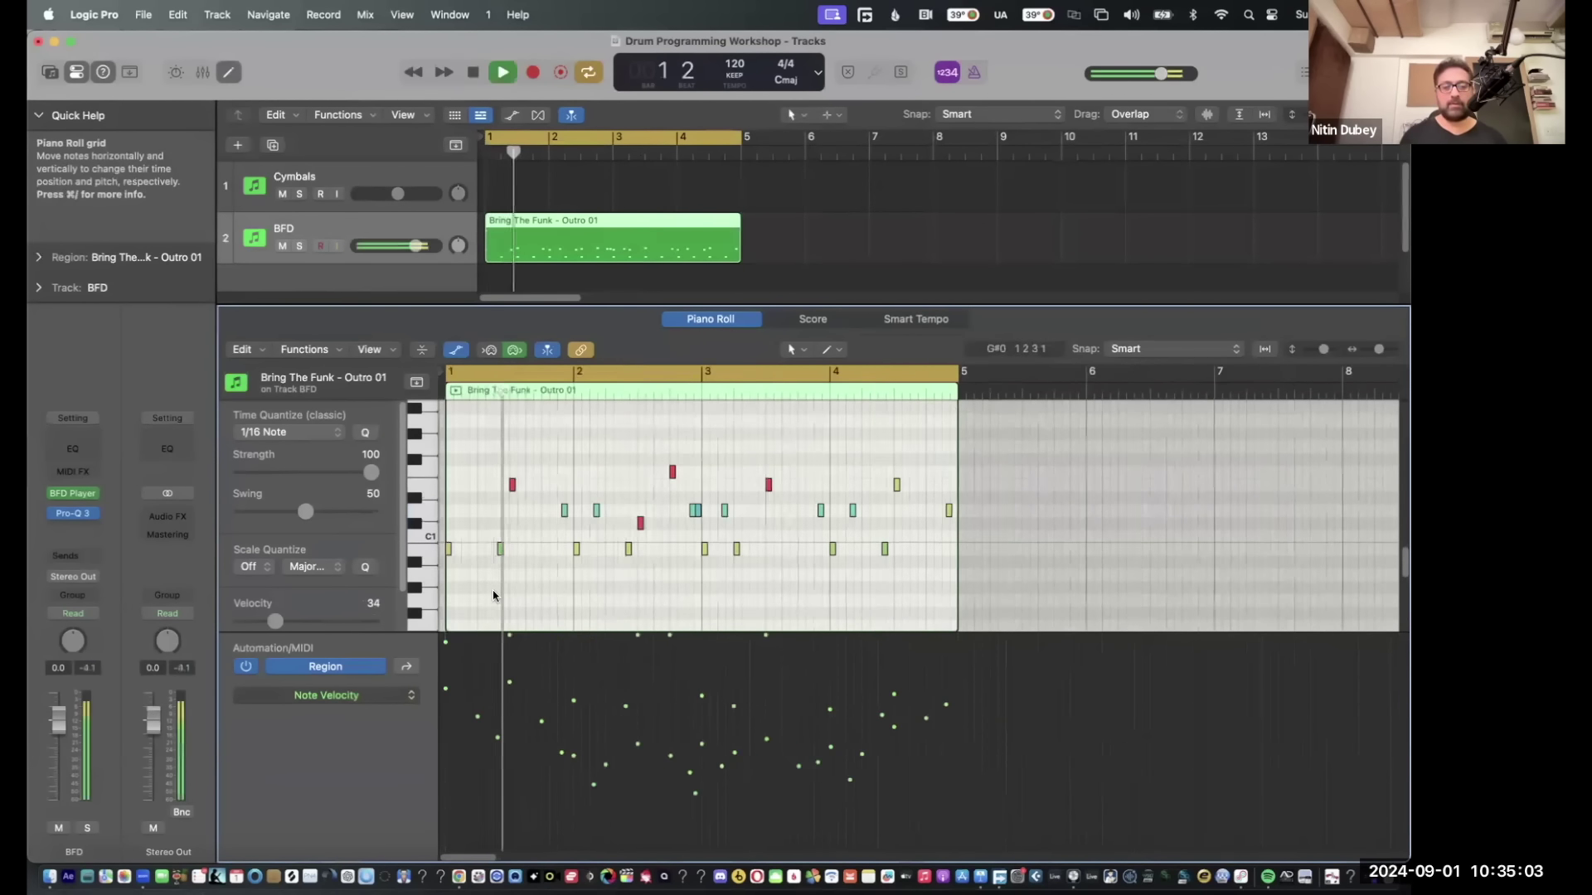
key("space")
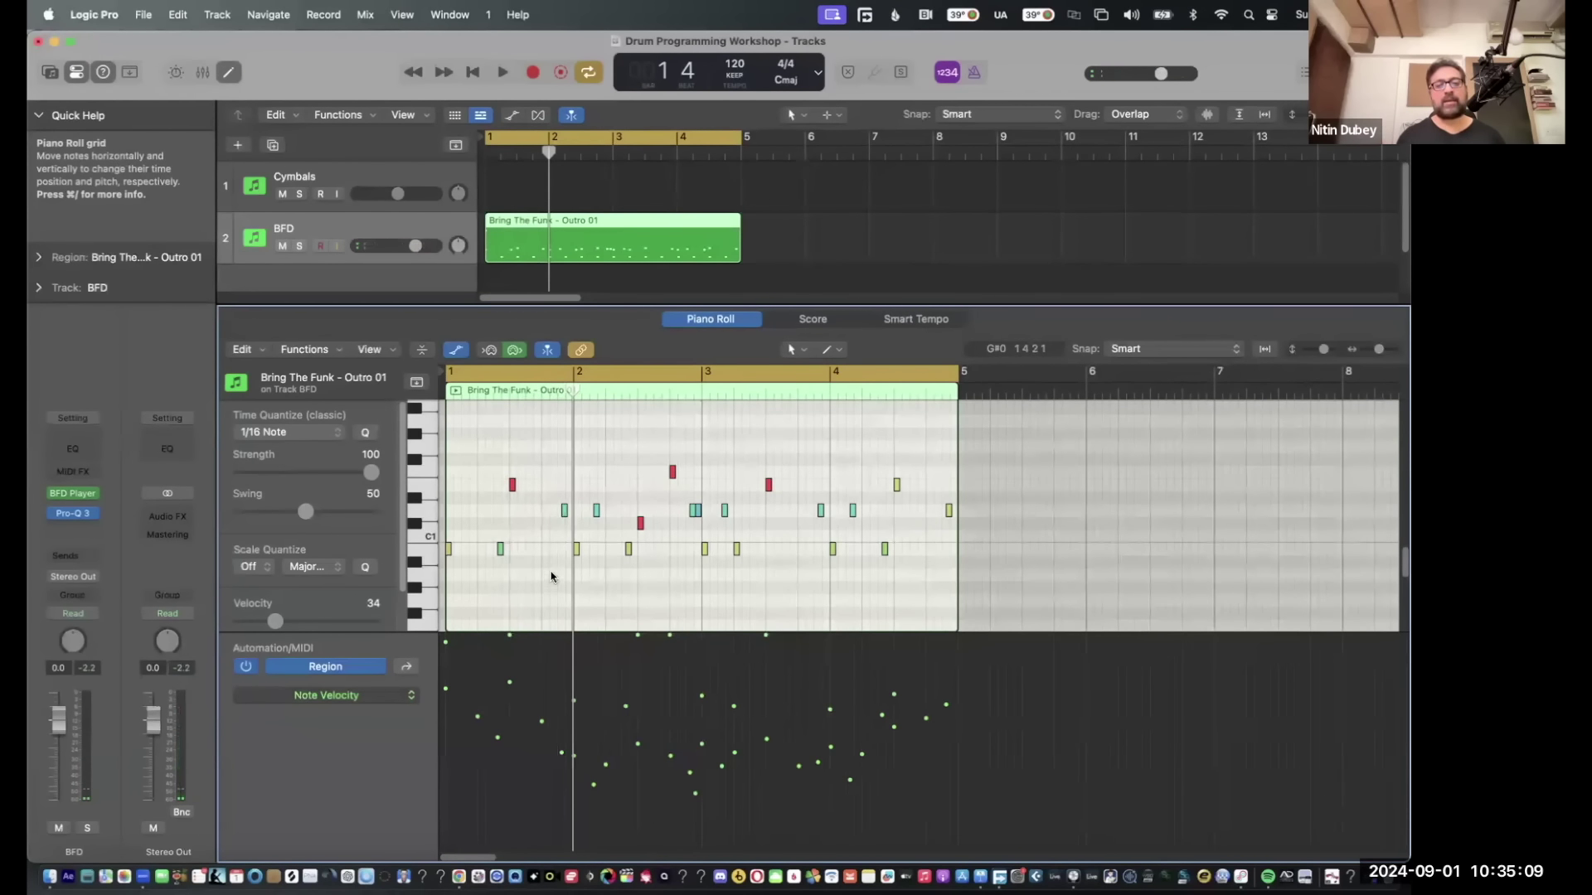
Lower the velocity of the C#1 note on beat 3 of bar 2 to about 117.
left_click(640, 523)
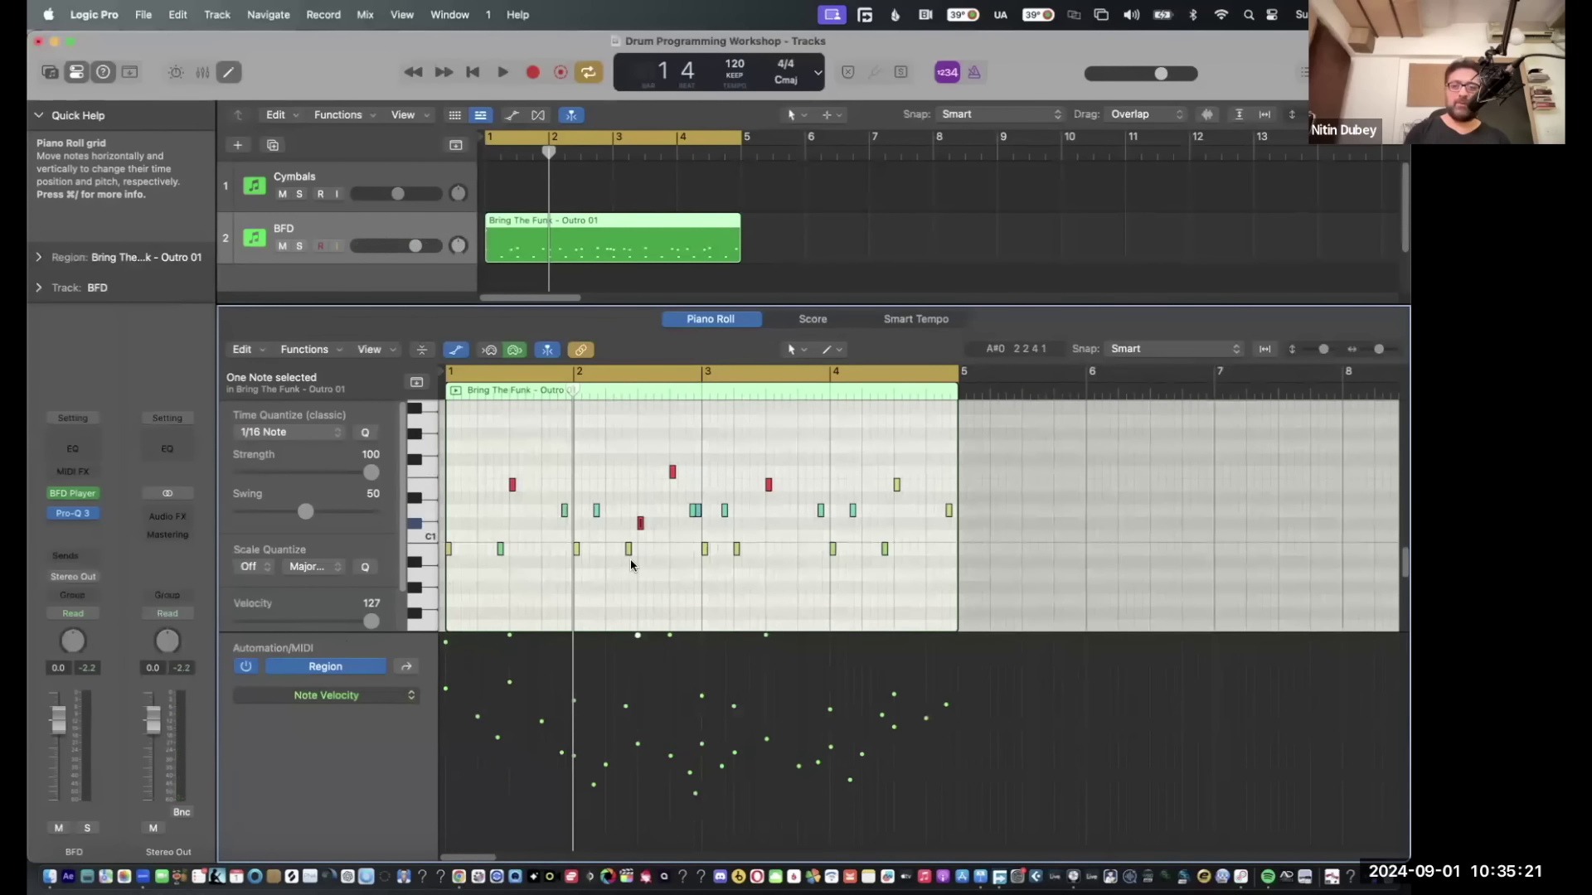
left_click(649, 587)
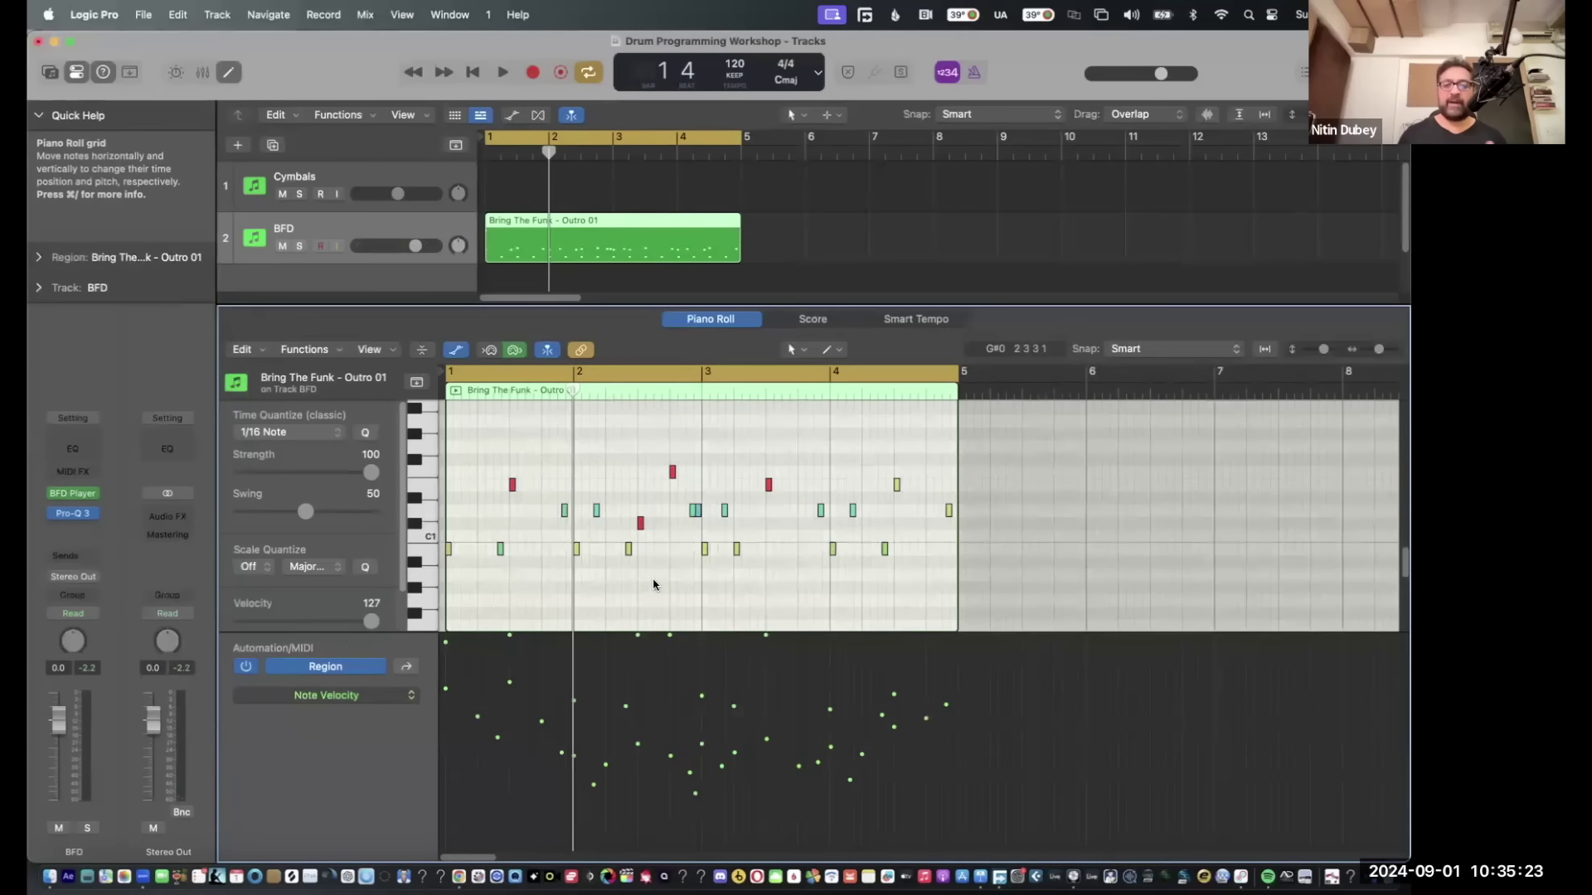
left_click(640, 523)
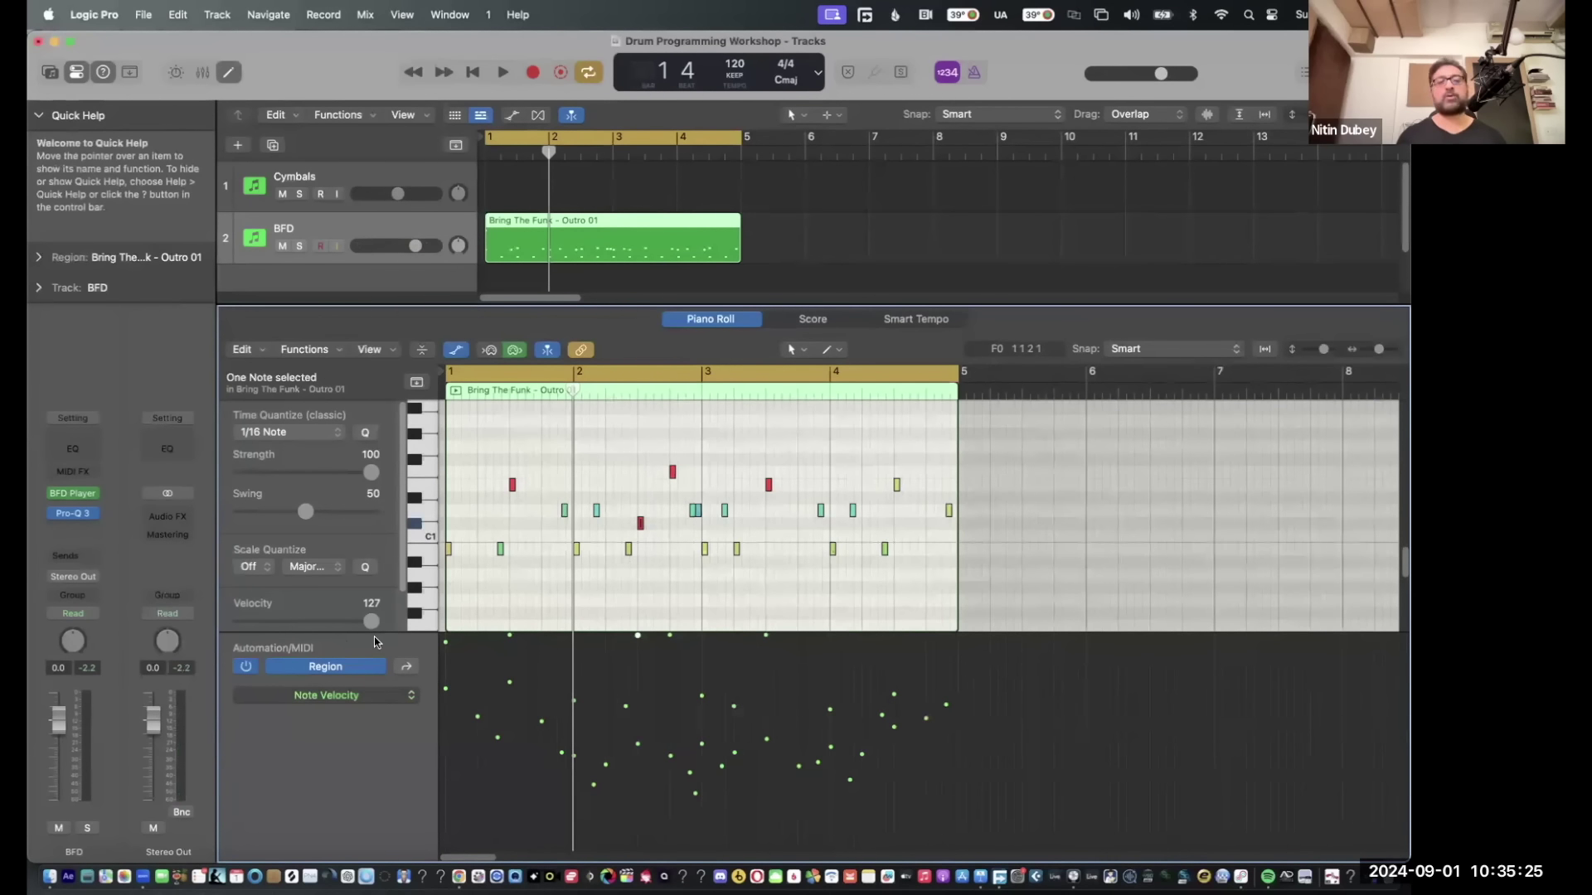
left_click_drag(369, 622, 354, 625)
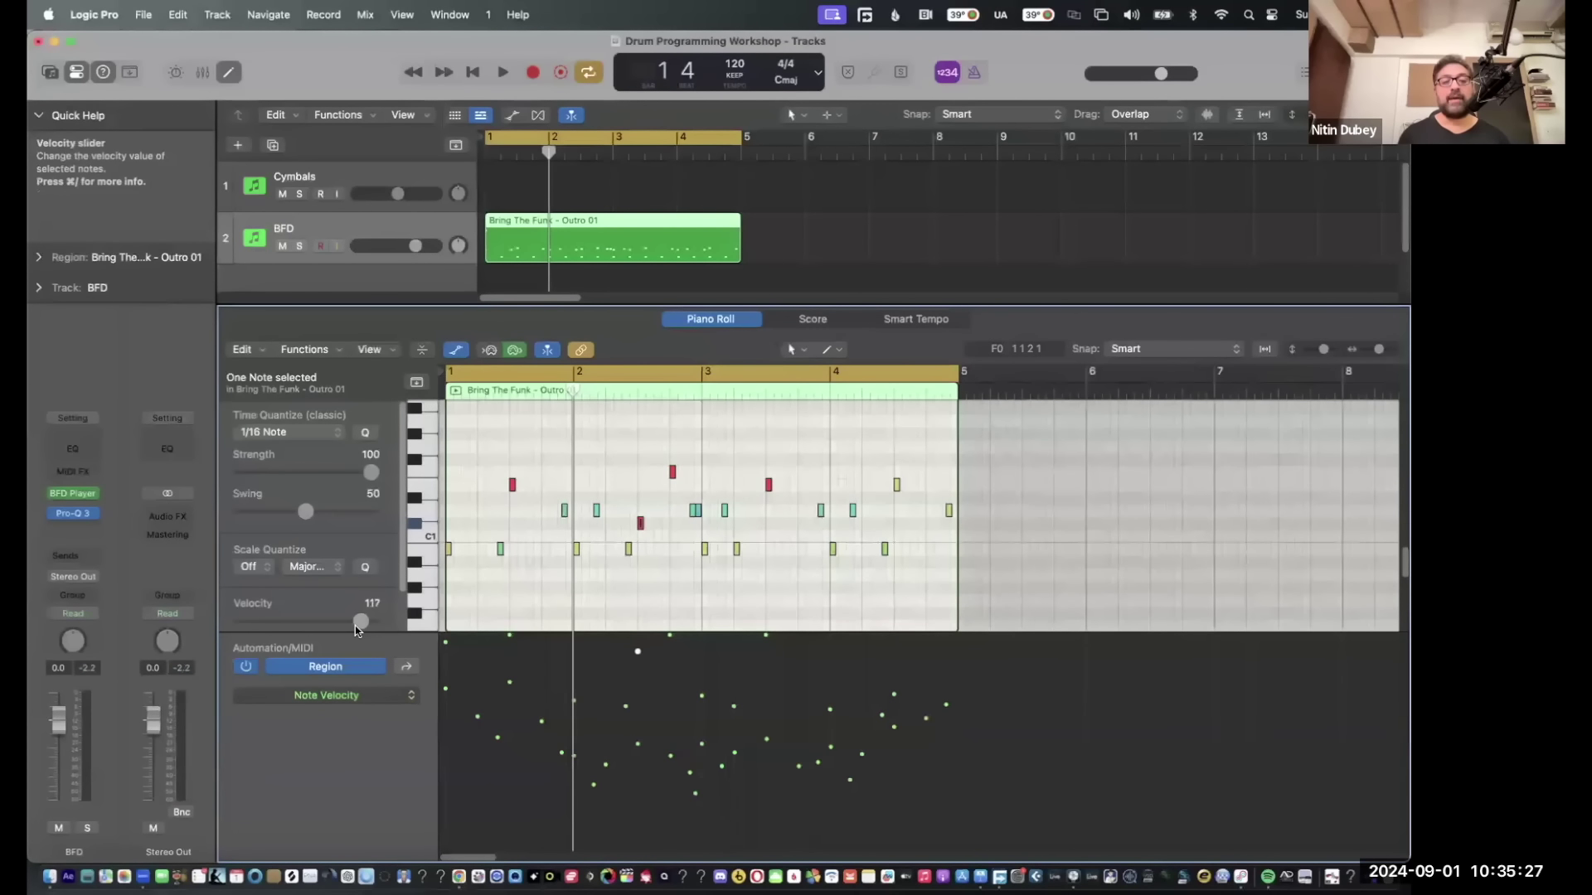
Lower the velocity of the F1 note in bar 2, and set the bar 1 E1 note's velocity to 113.
left_click(672, 472)
left_click(355, 624)
left_click_drag(361, 623, 355, 624)
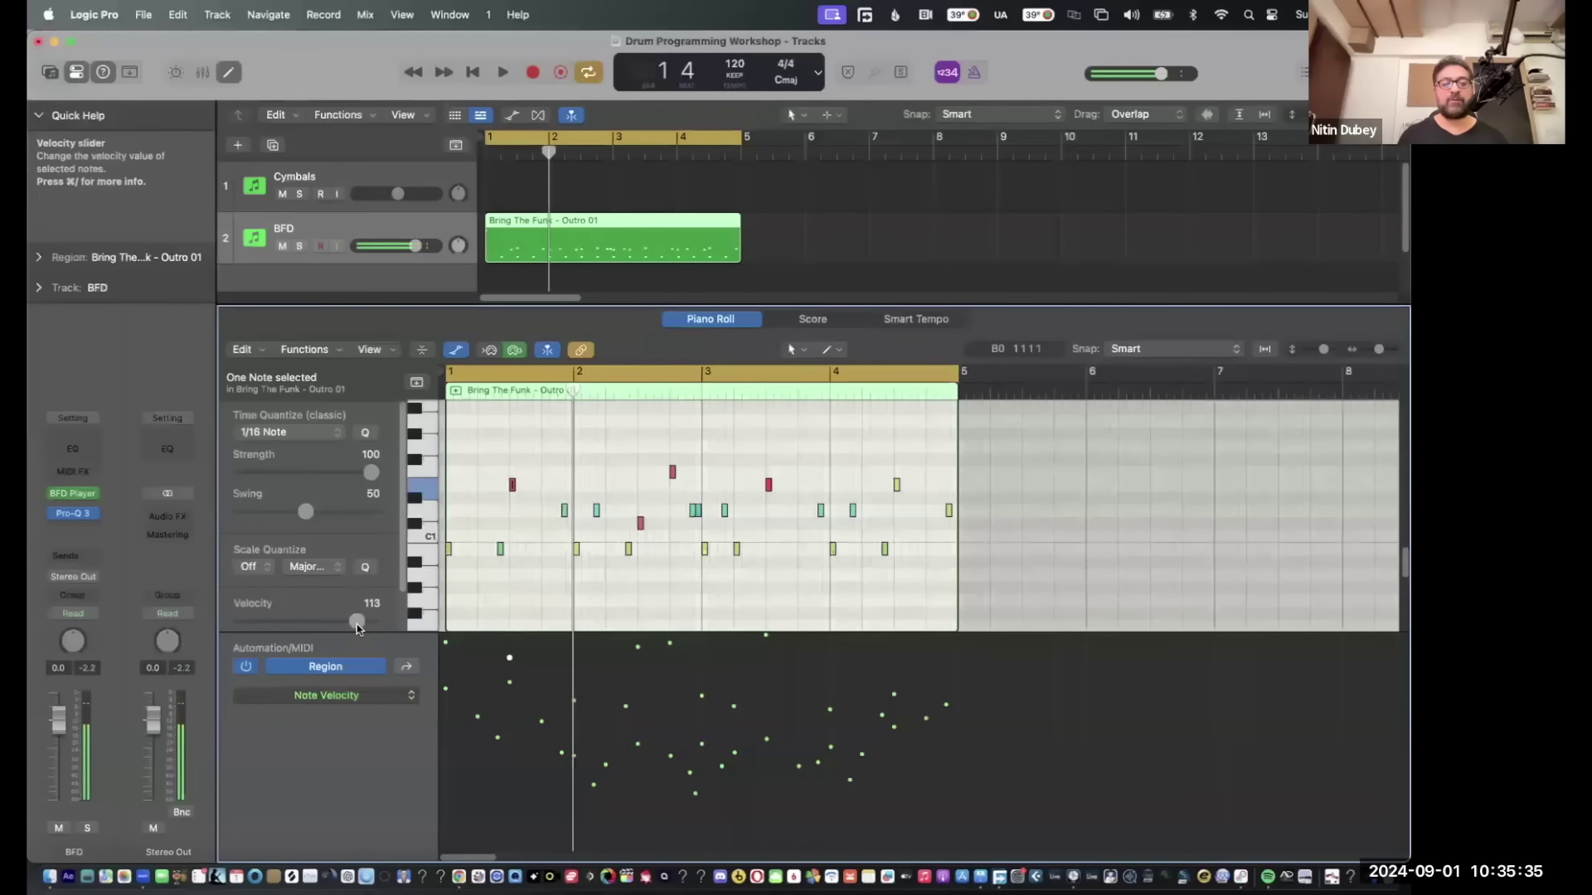
left_click(577, 590)
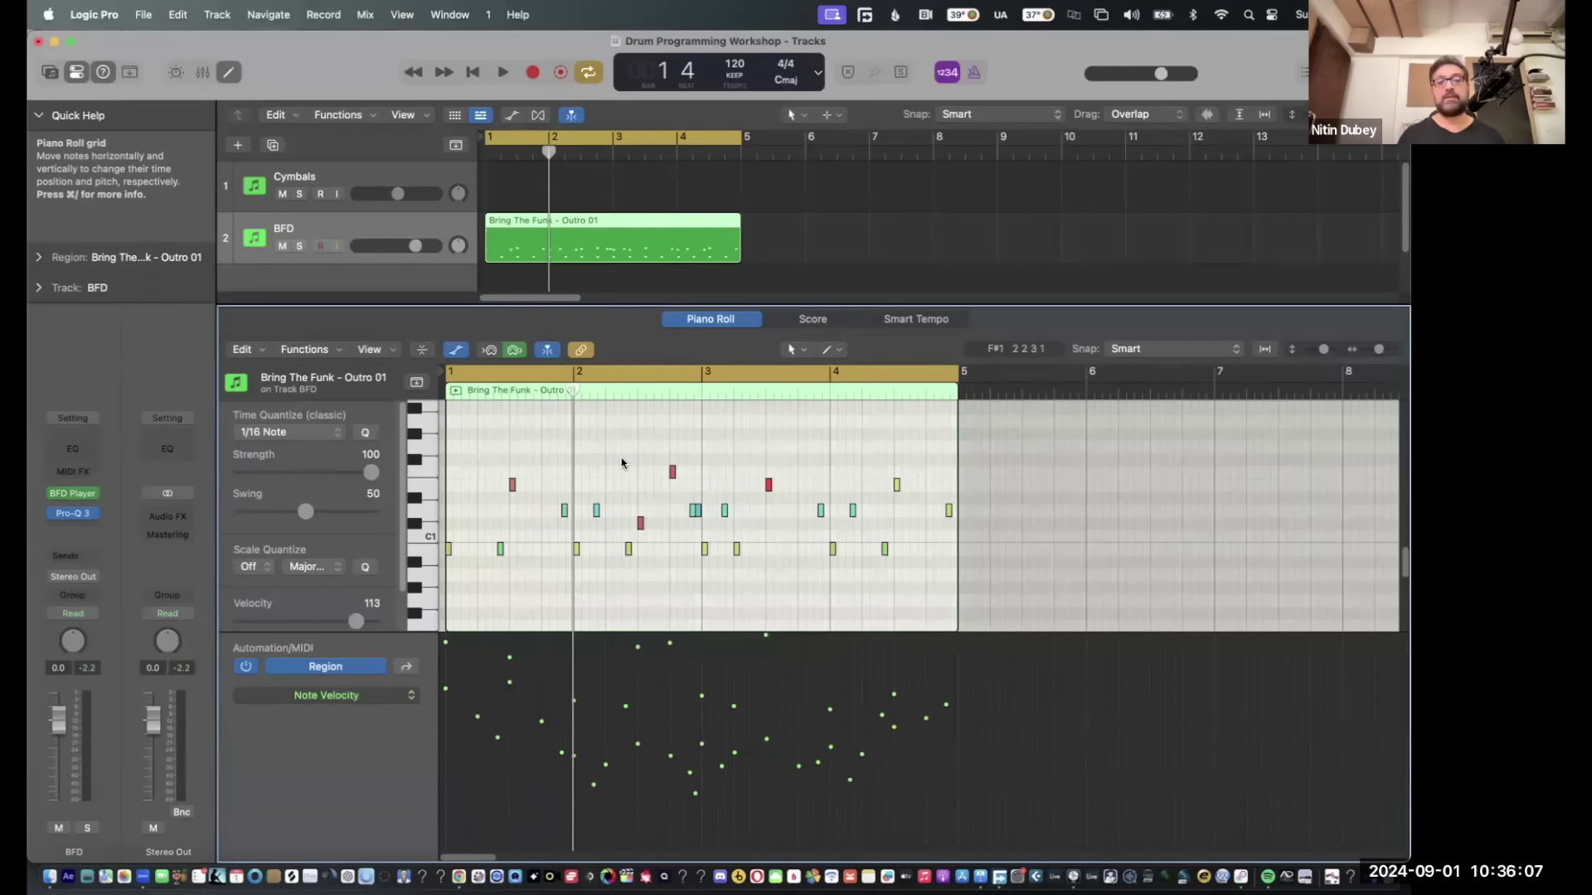
Delete the Bring The Funk - Outro 01 region from the BFD track.
left_click(606, 278)
left_click(592, 247)
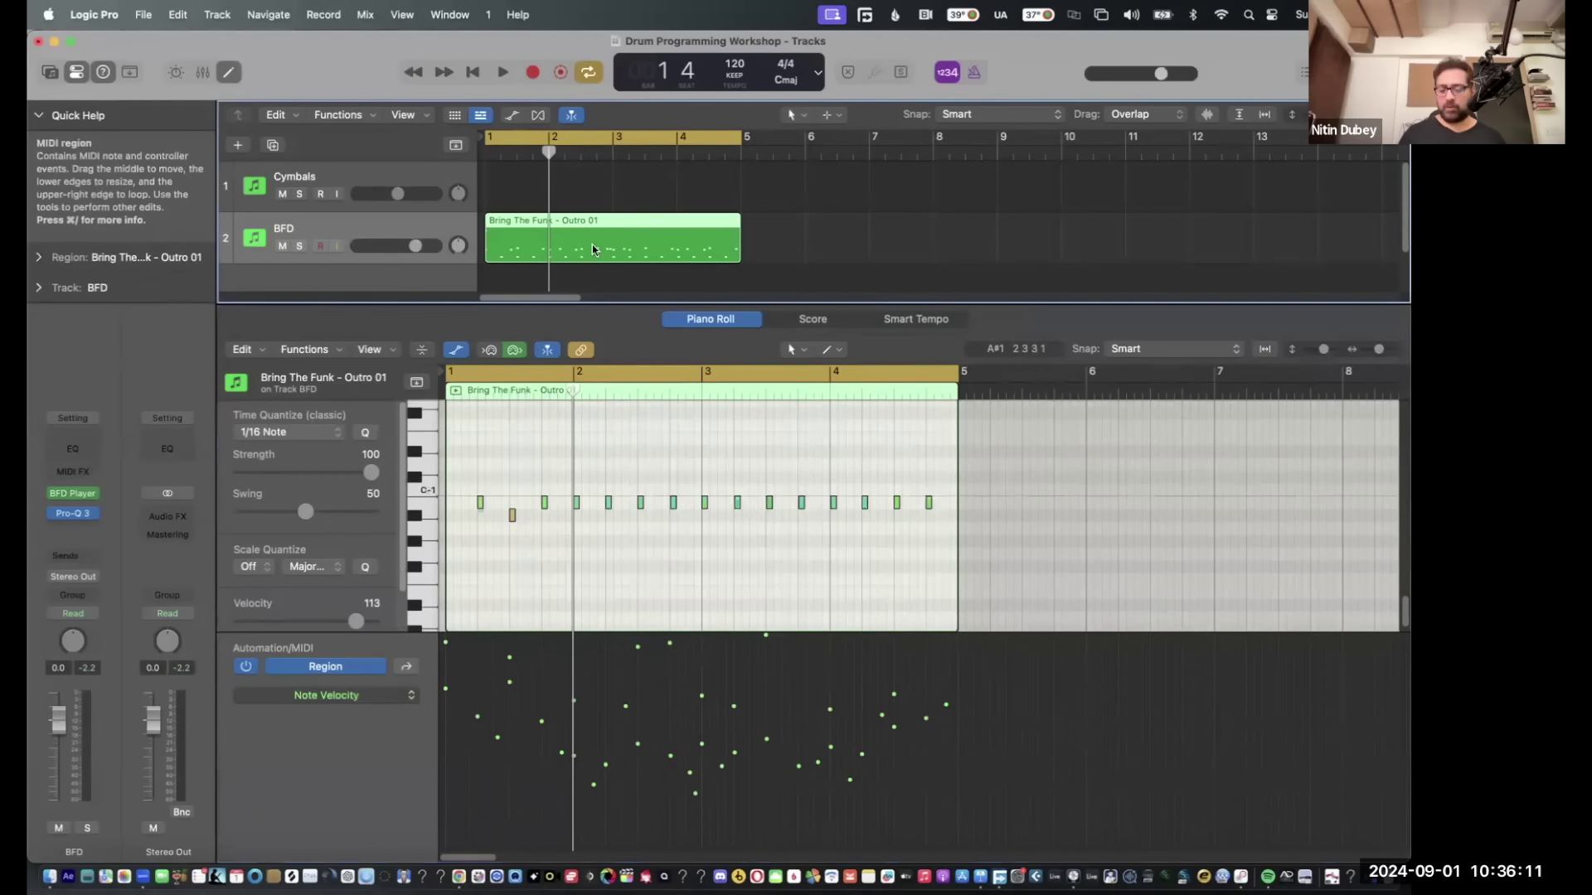
key("Delete")
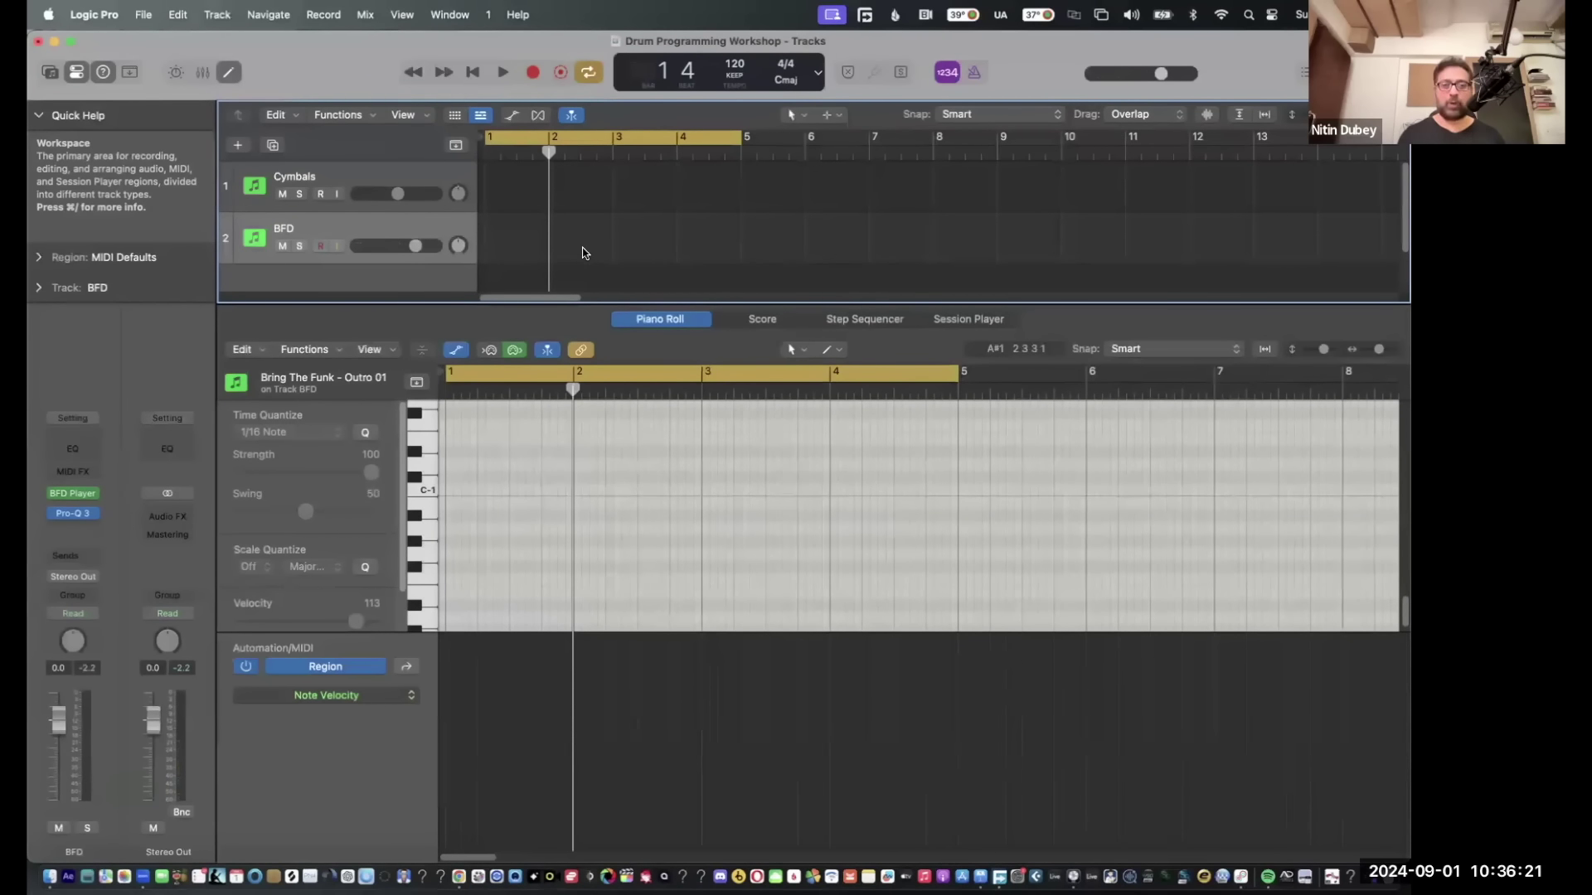
Record four C1 notes on the BFD track from bar 2 and open the new region in the Piano Roll.
key("space")
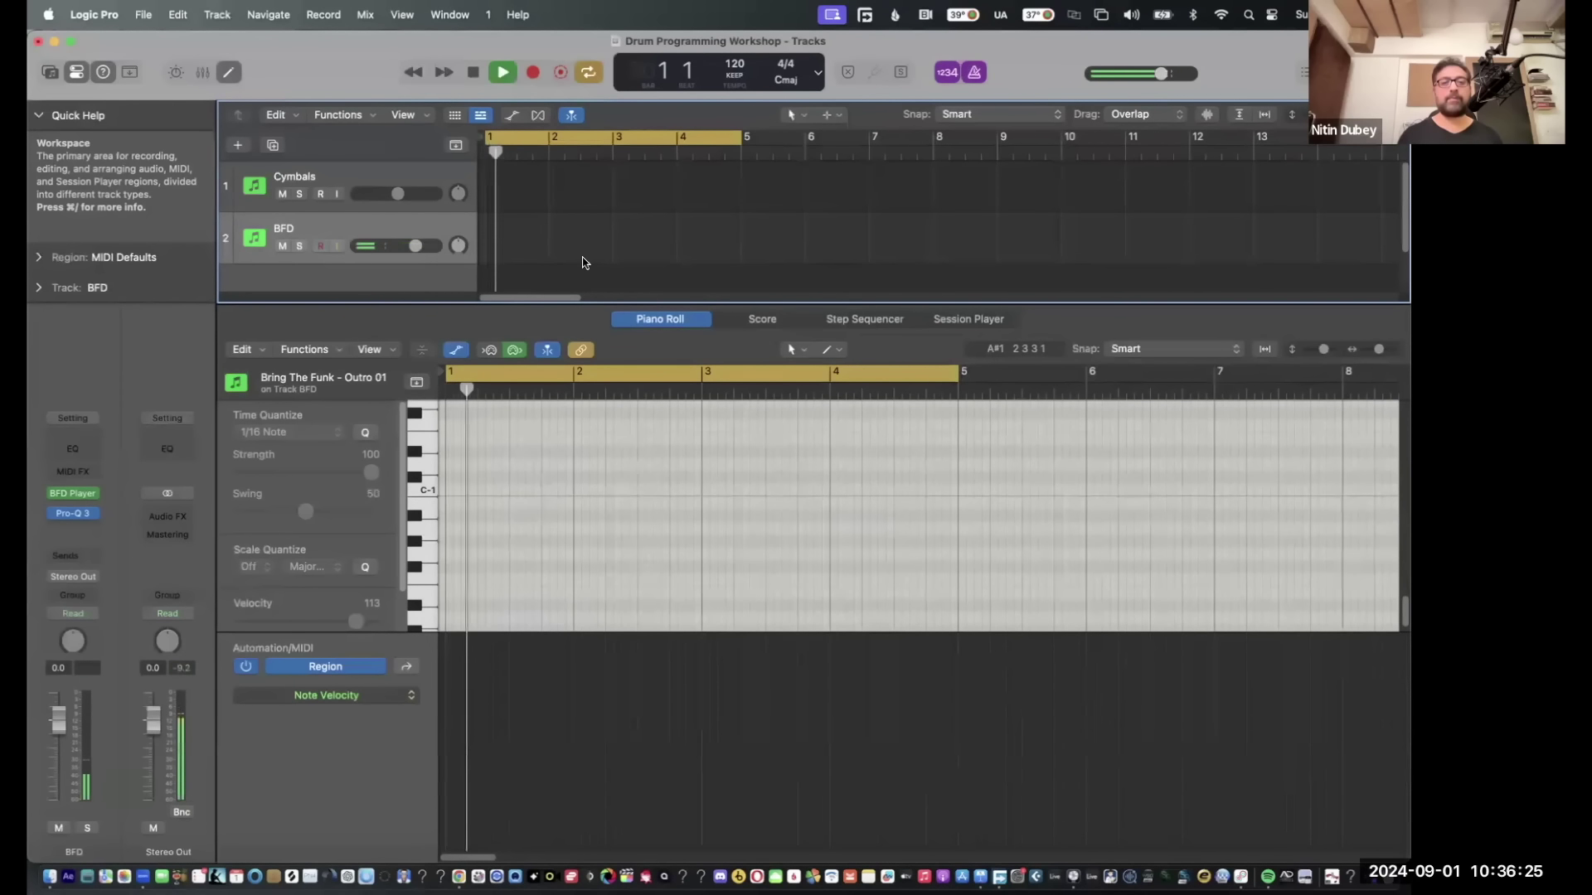
key("r")
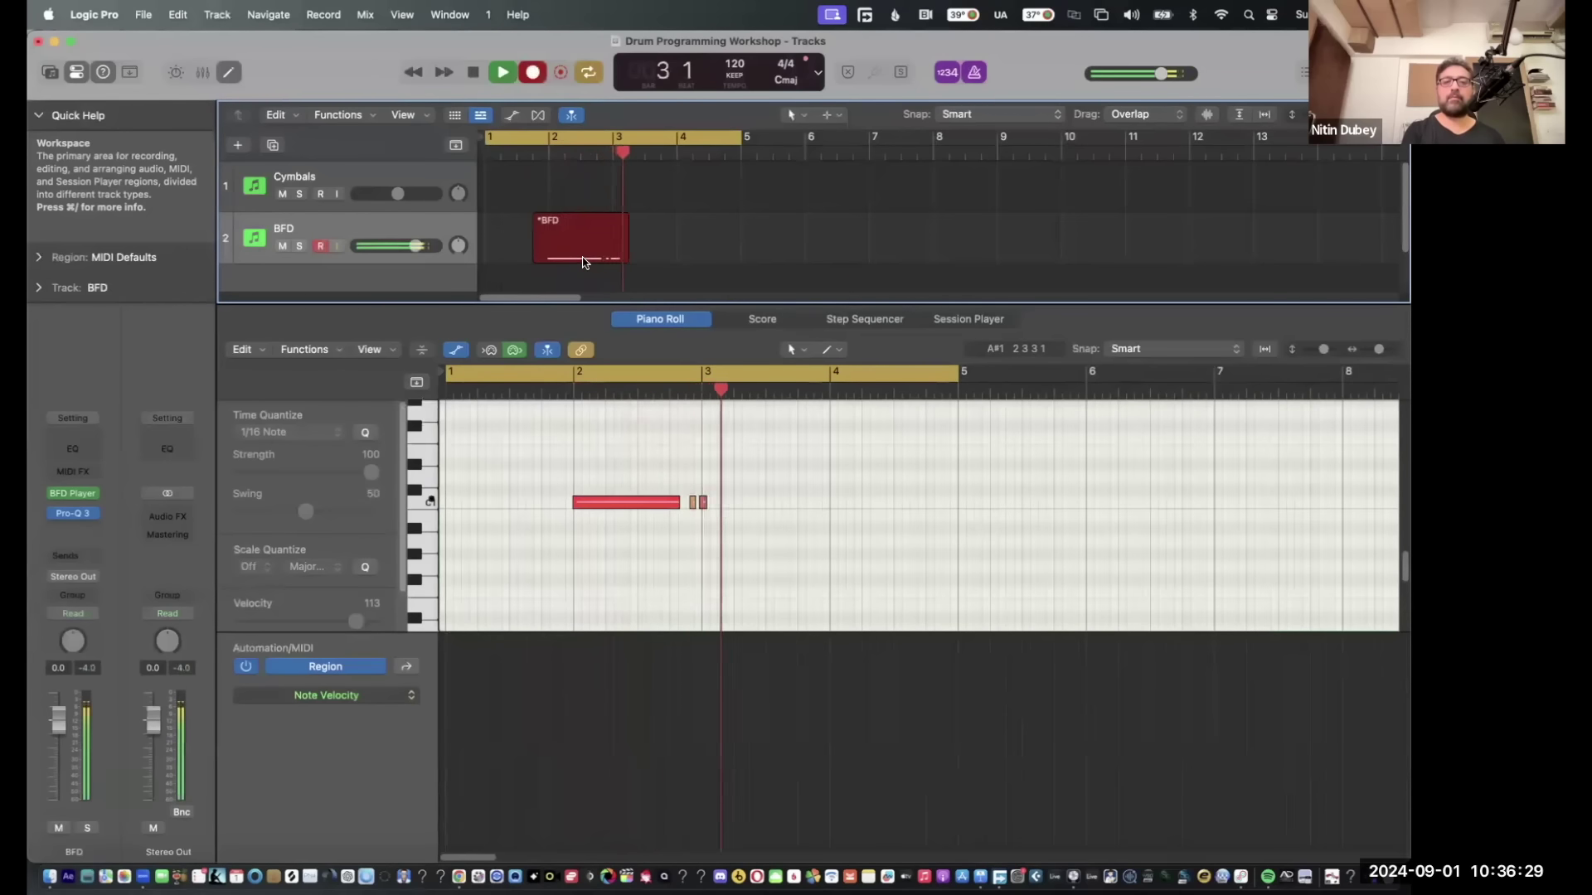
key("space")
key("e")
double_click(584, 255)
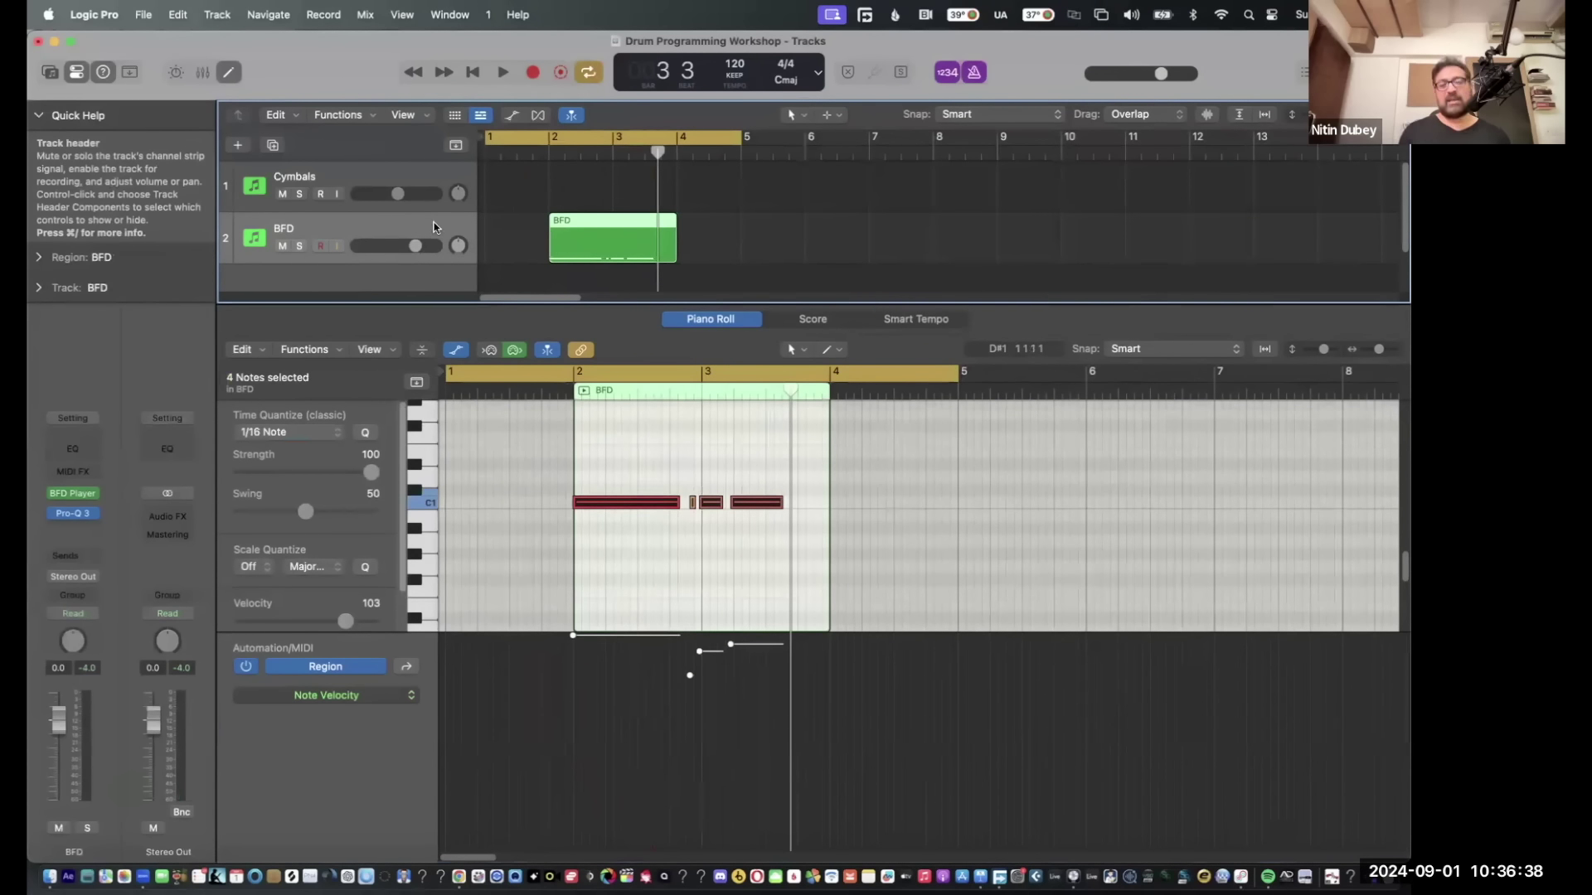
Duplicate the BFD track with its settings and play the cycle to hear the recorded region.
key("super+d")
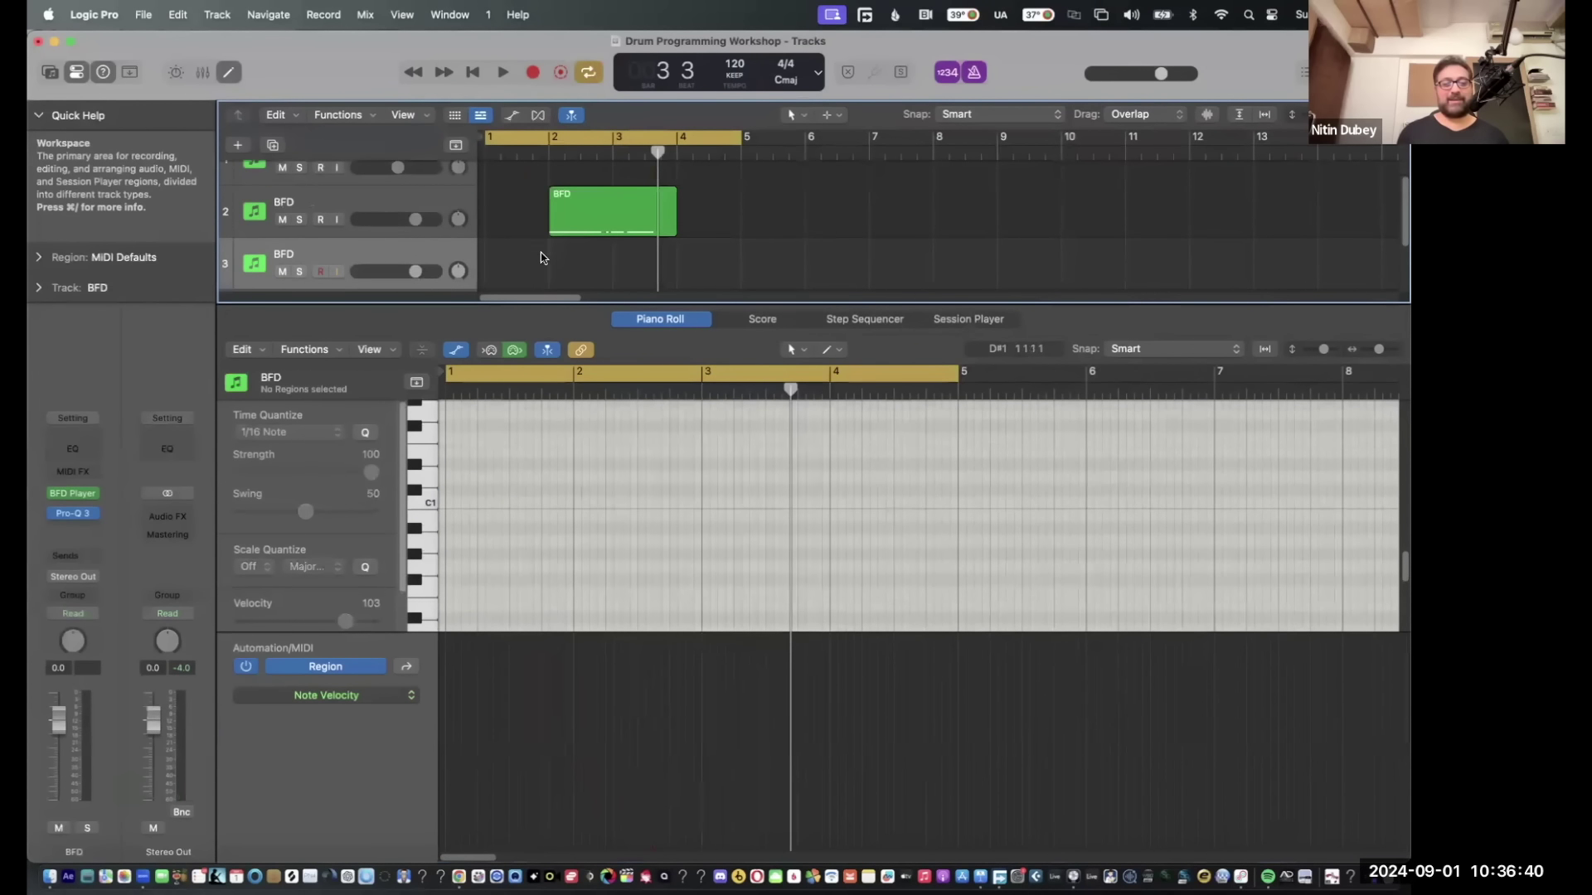
key("space")
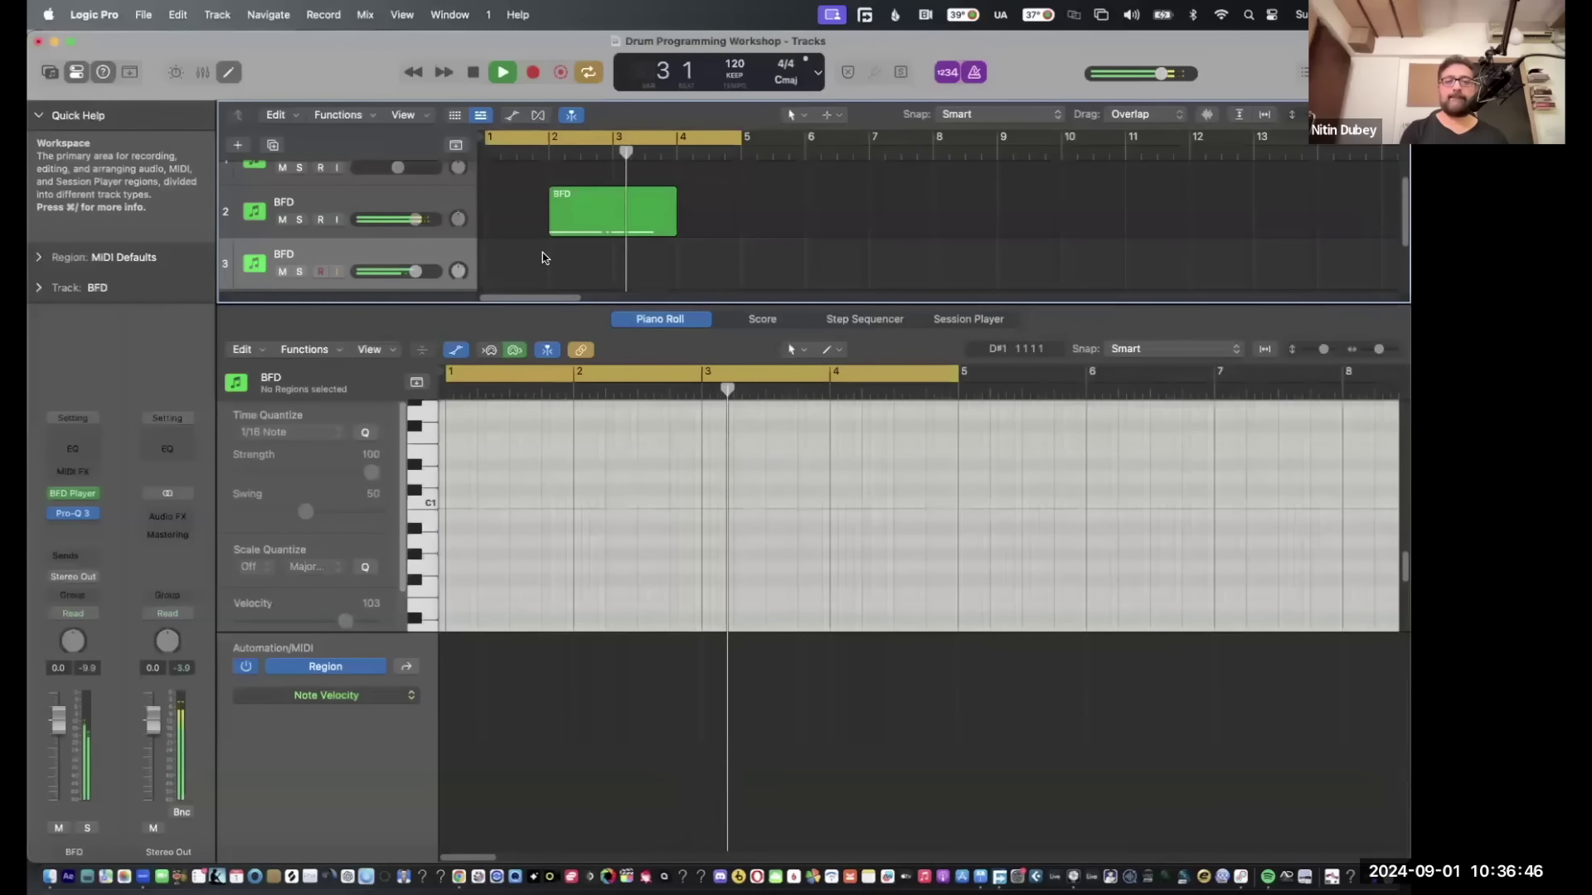
key("space")
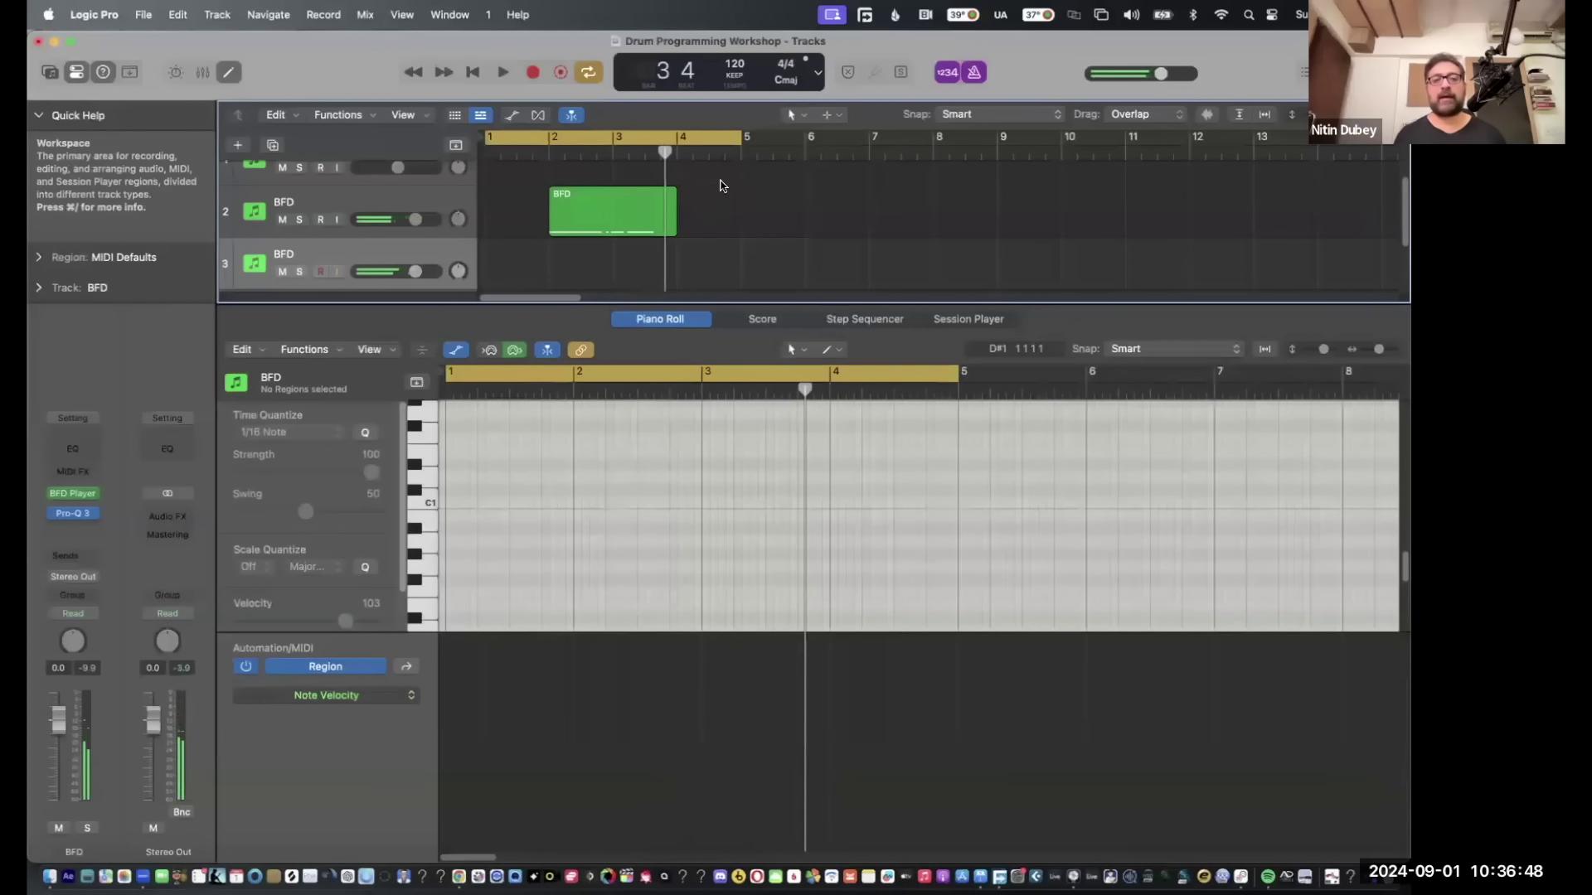
Delete the recorded BFD region from the original BFD track.
left_click(646, 222)
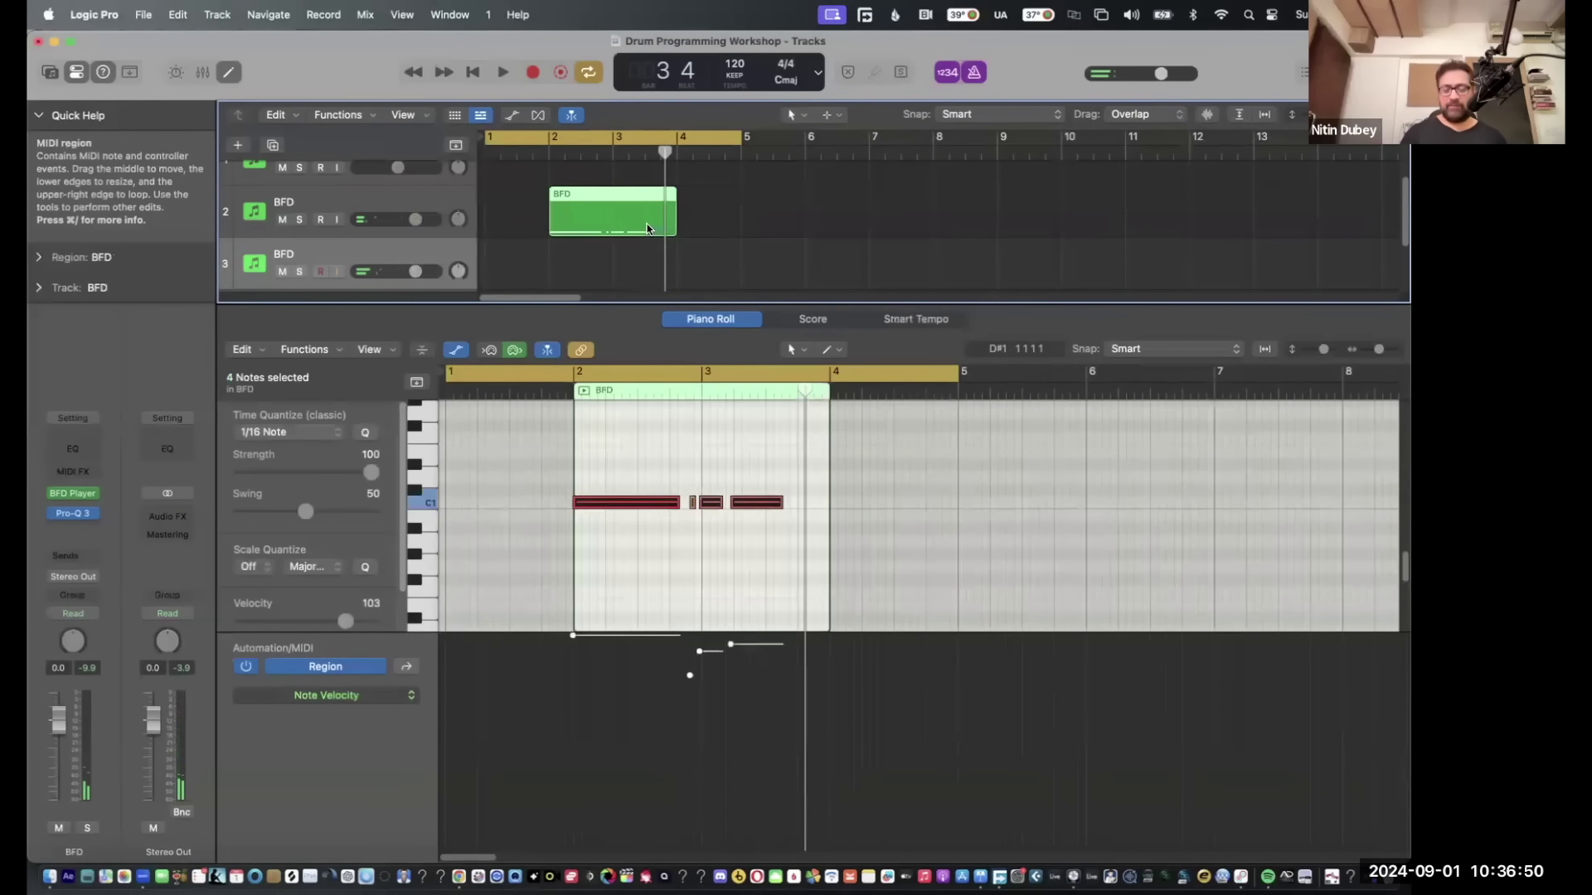
key("Delete")
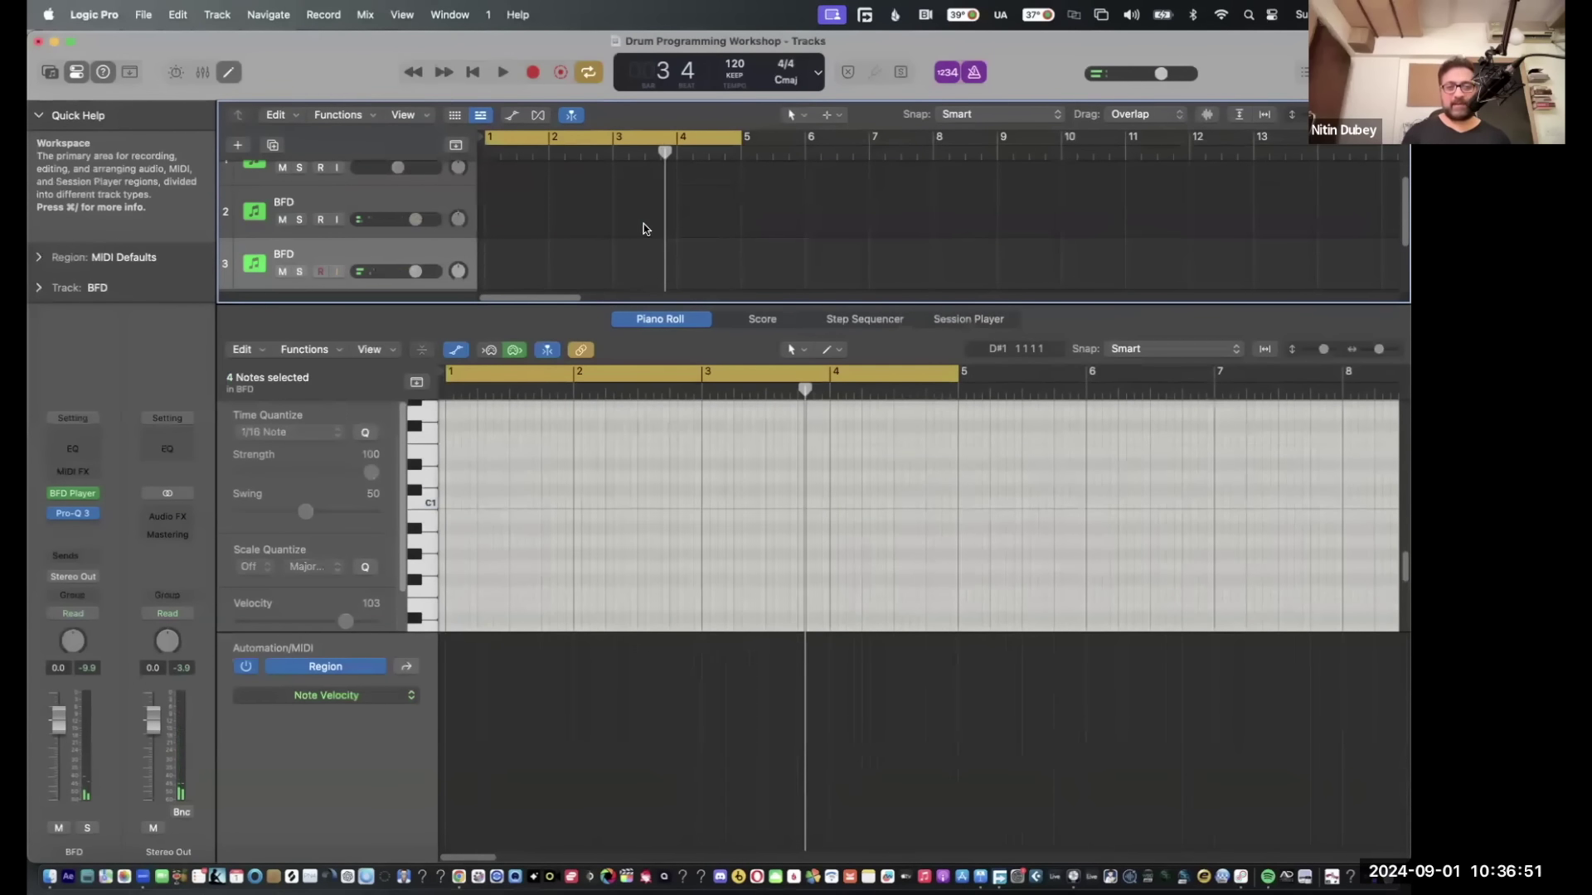
View the LABS packs page and the Spitfire Audio shop, switch to the Keynote presentation, and look at Superior Drummer 3 and Drum Kit Designer.
left_click(38, 41)
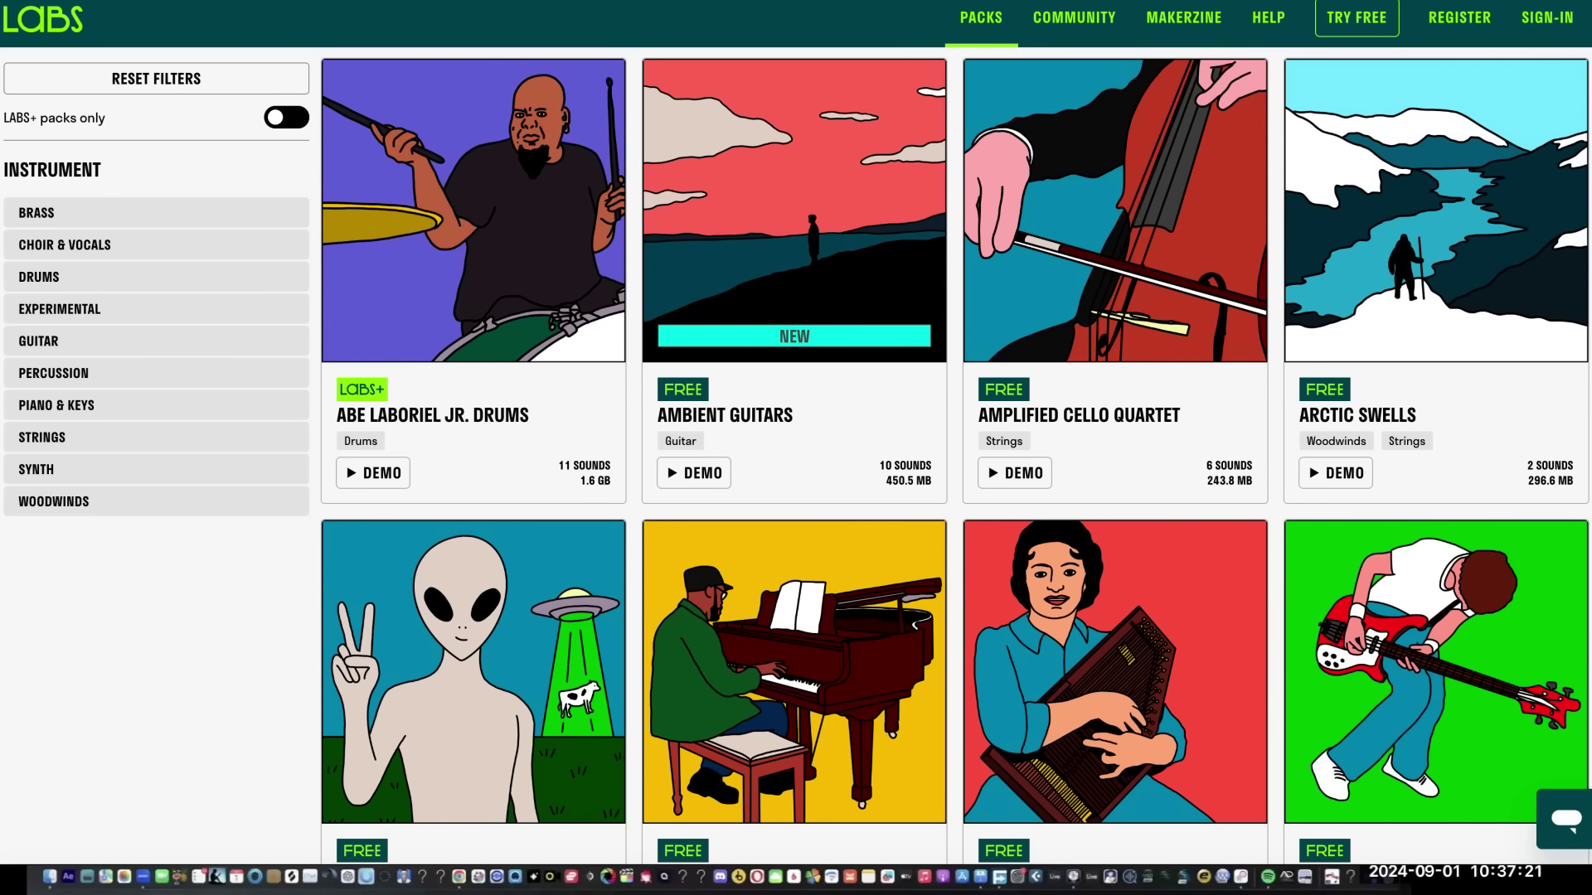
key("ctrl+Tab")
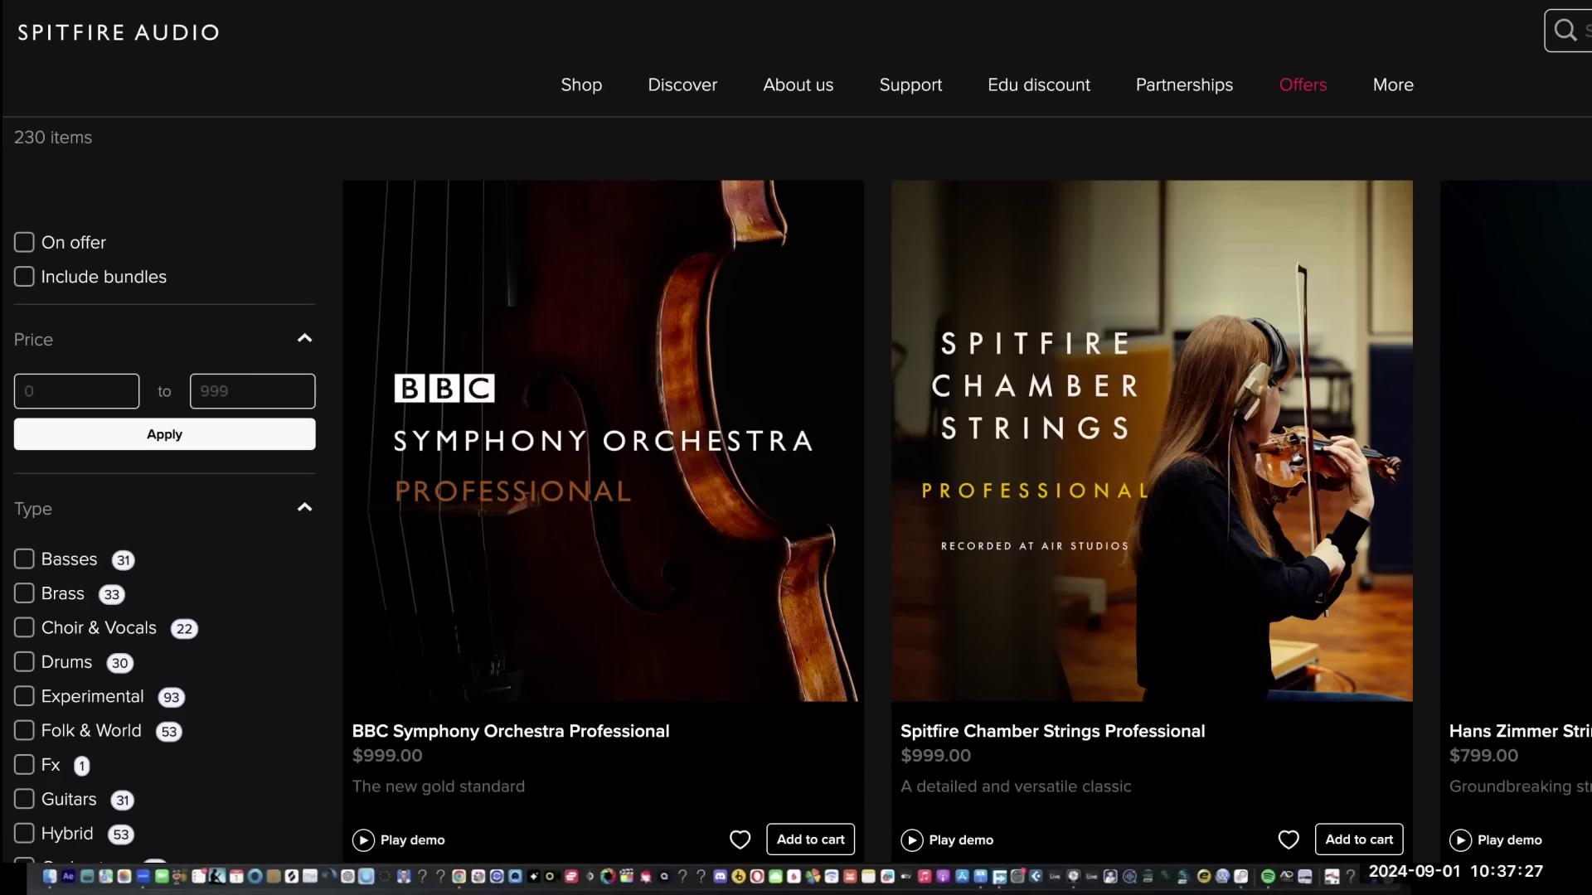
key("super+Tab")
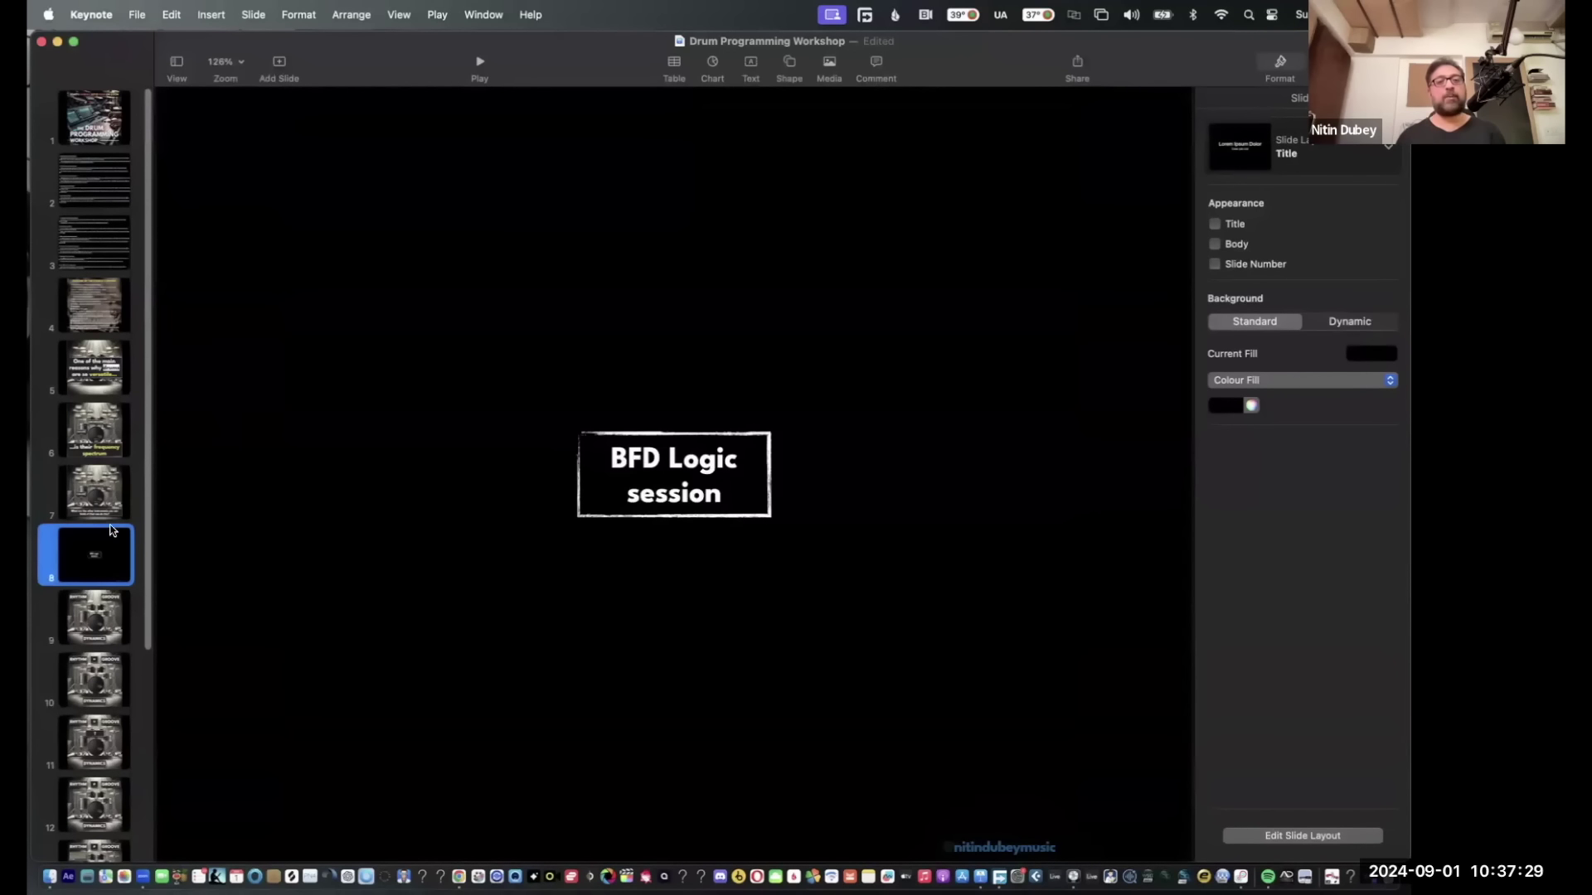
left_click(360, 92)
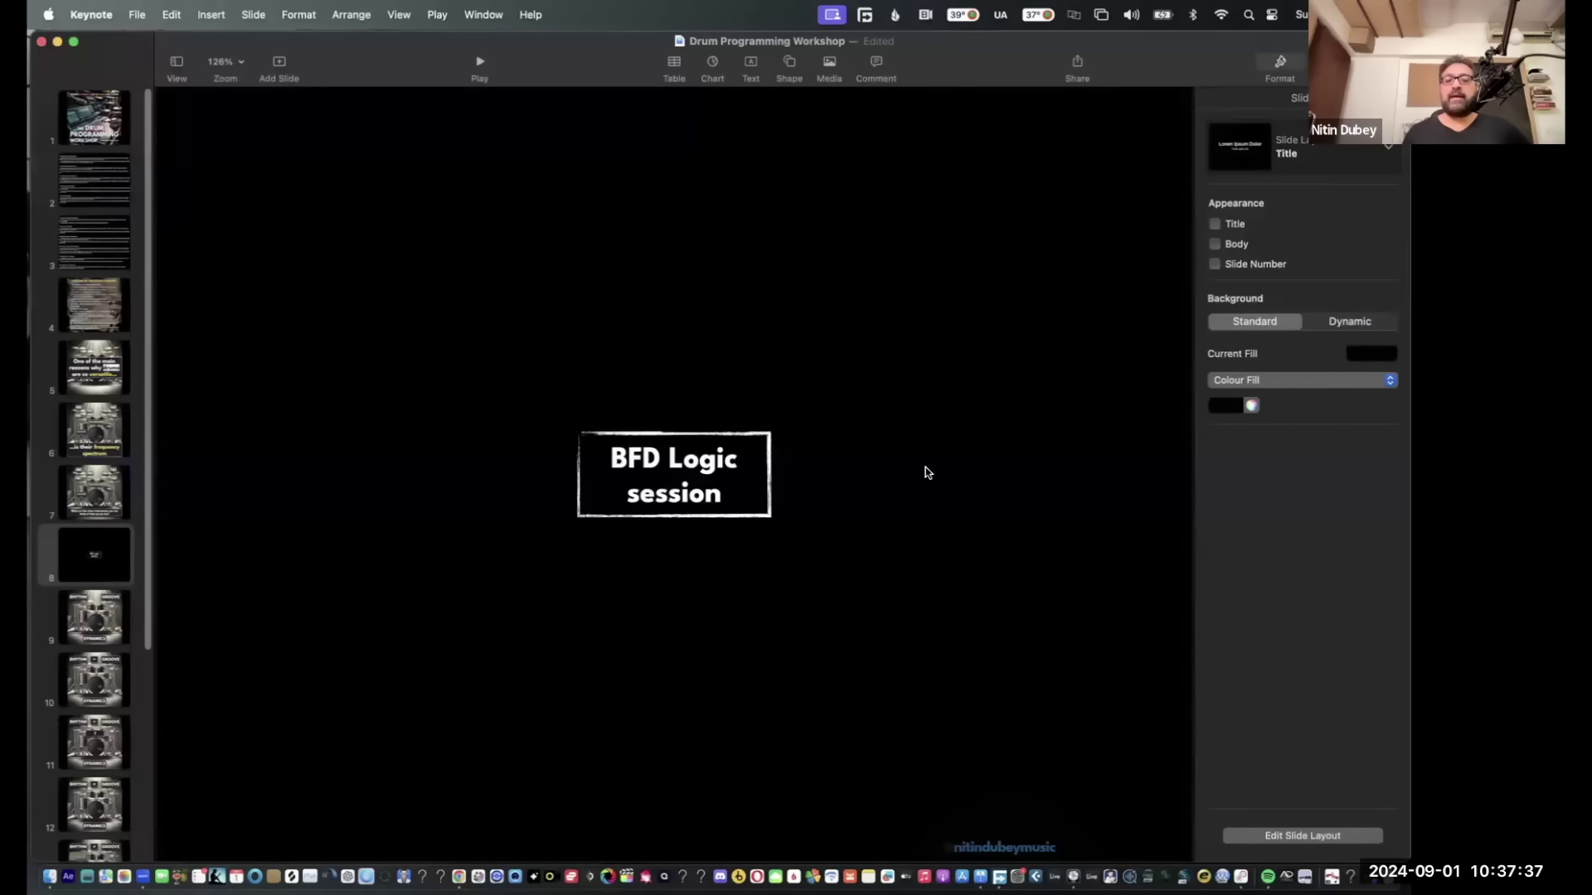
key("super+Tab")
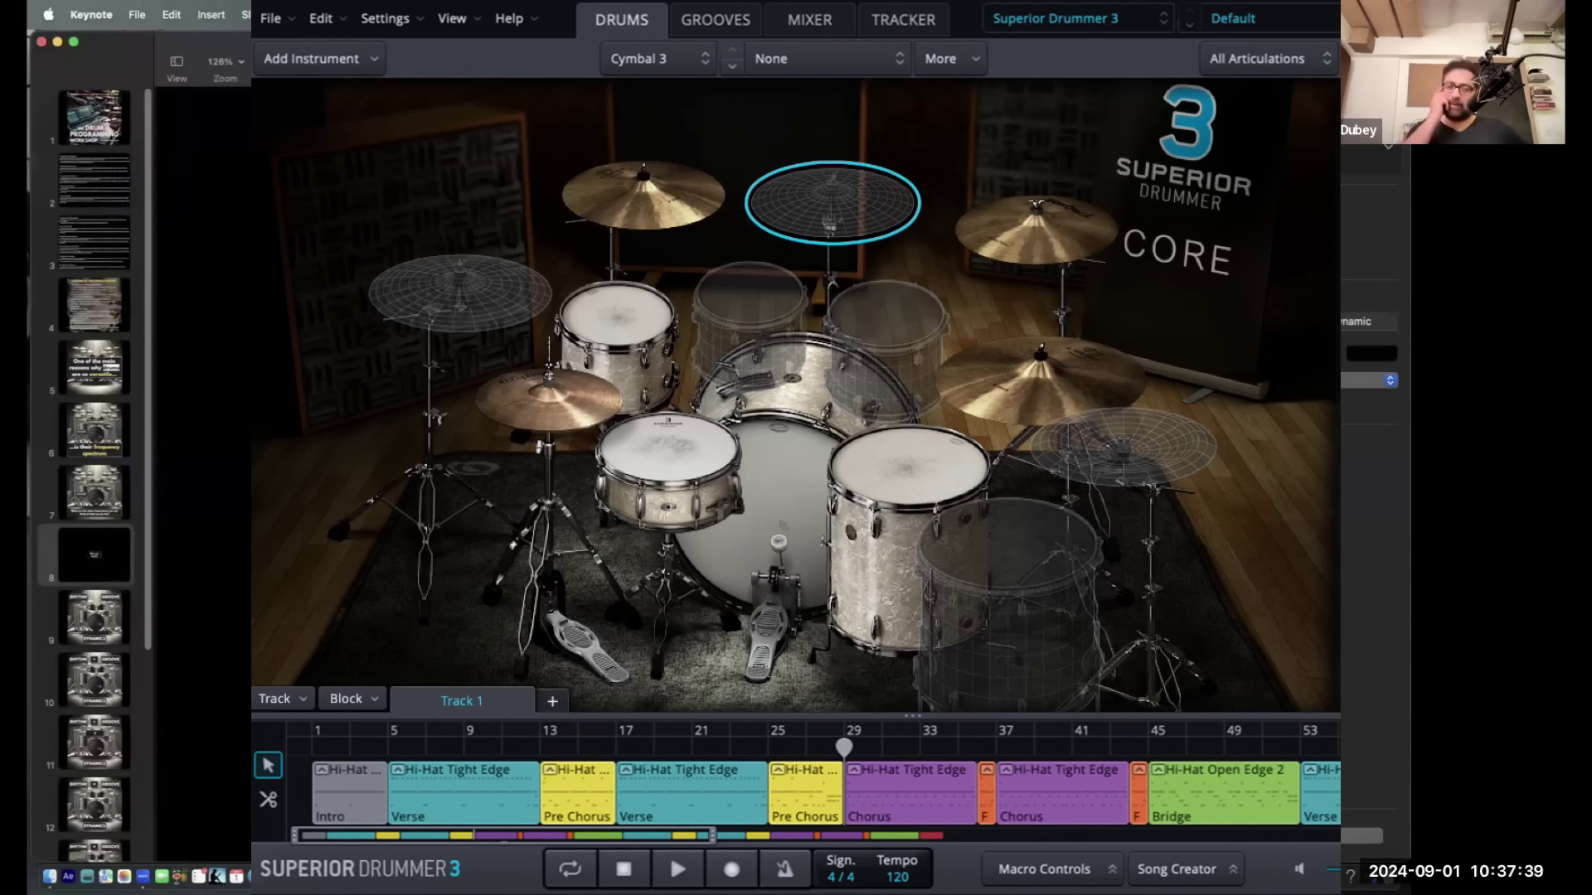
key("super+Tab")
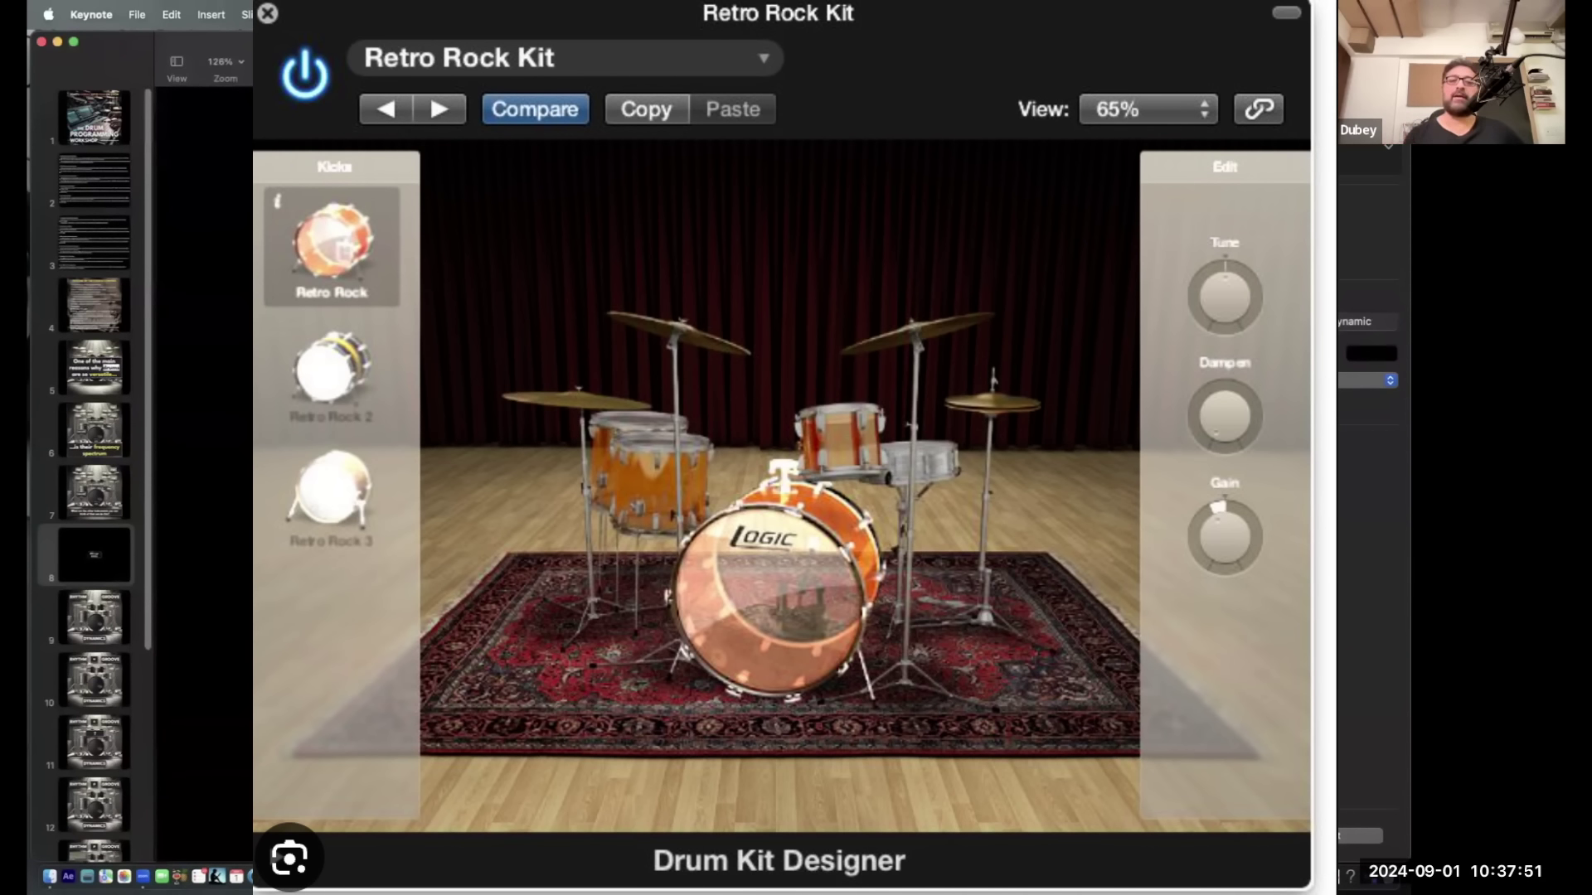
Return to the Drum Programming Workshop presentation and advance through the rhythm and groove slides to slide 11.
key("Escape")
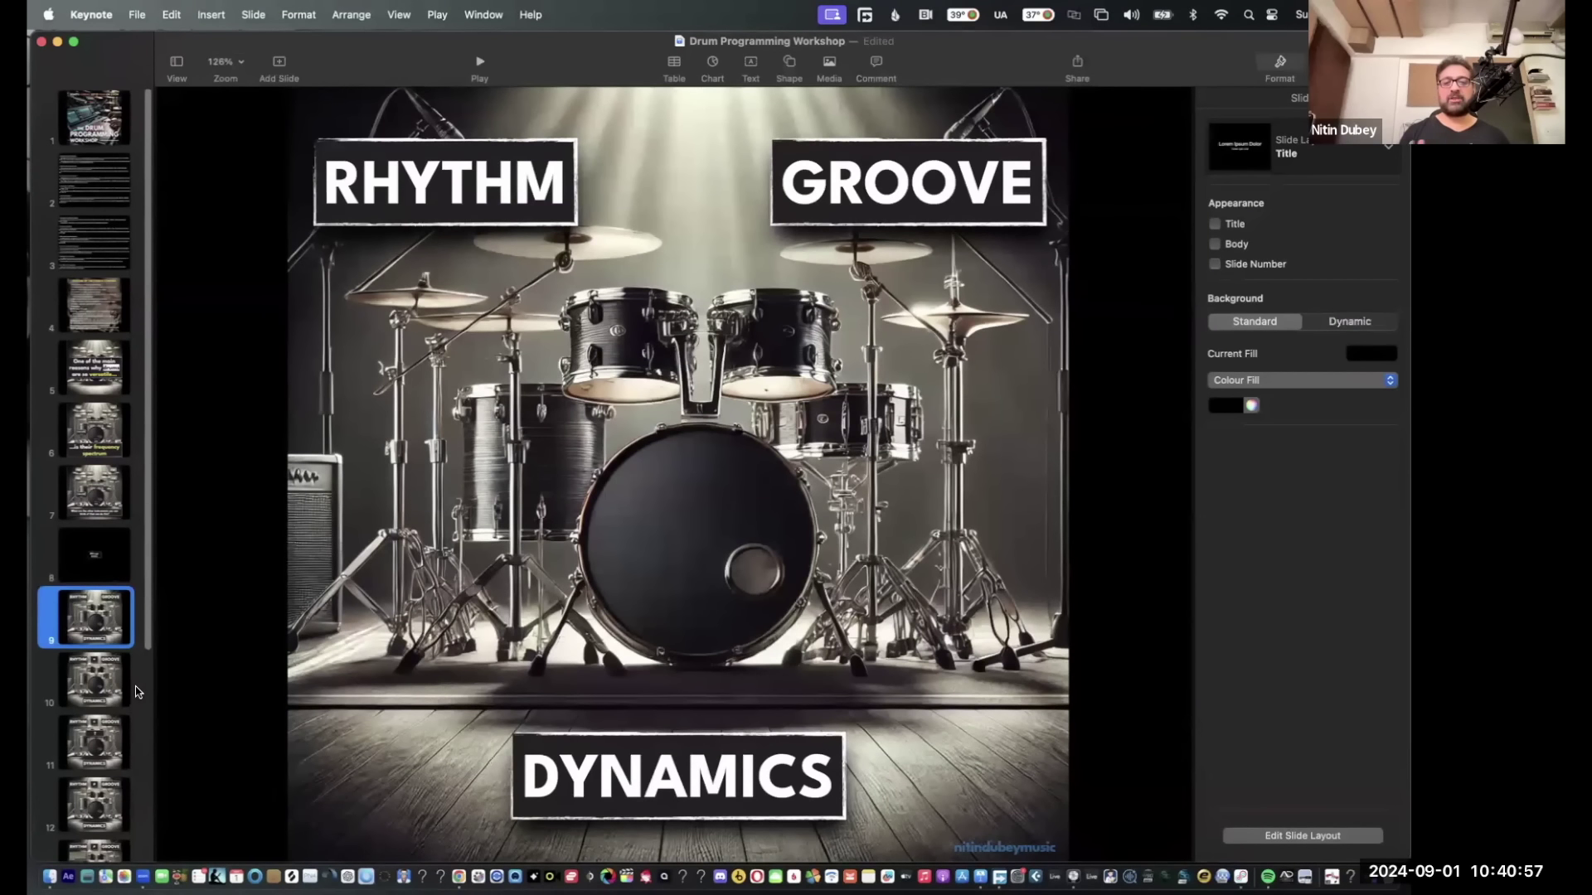
left_click(111, 690)
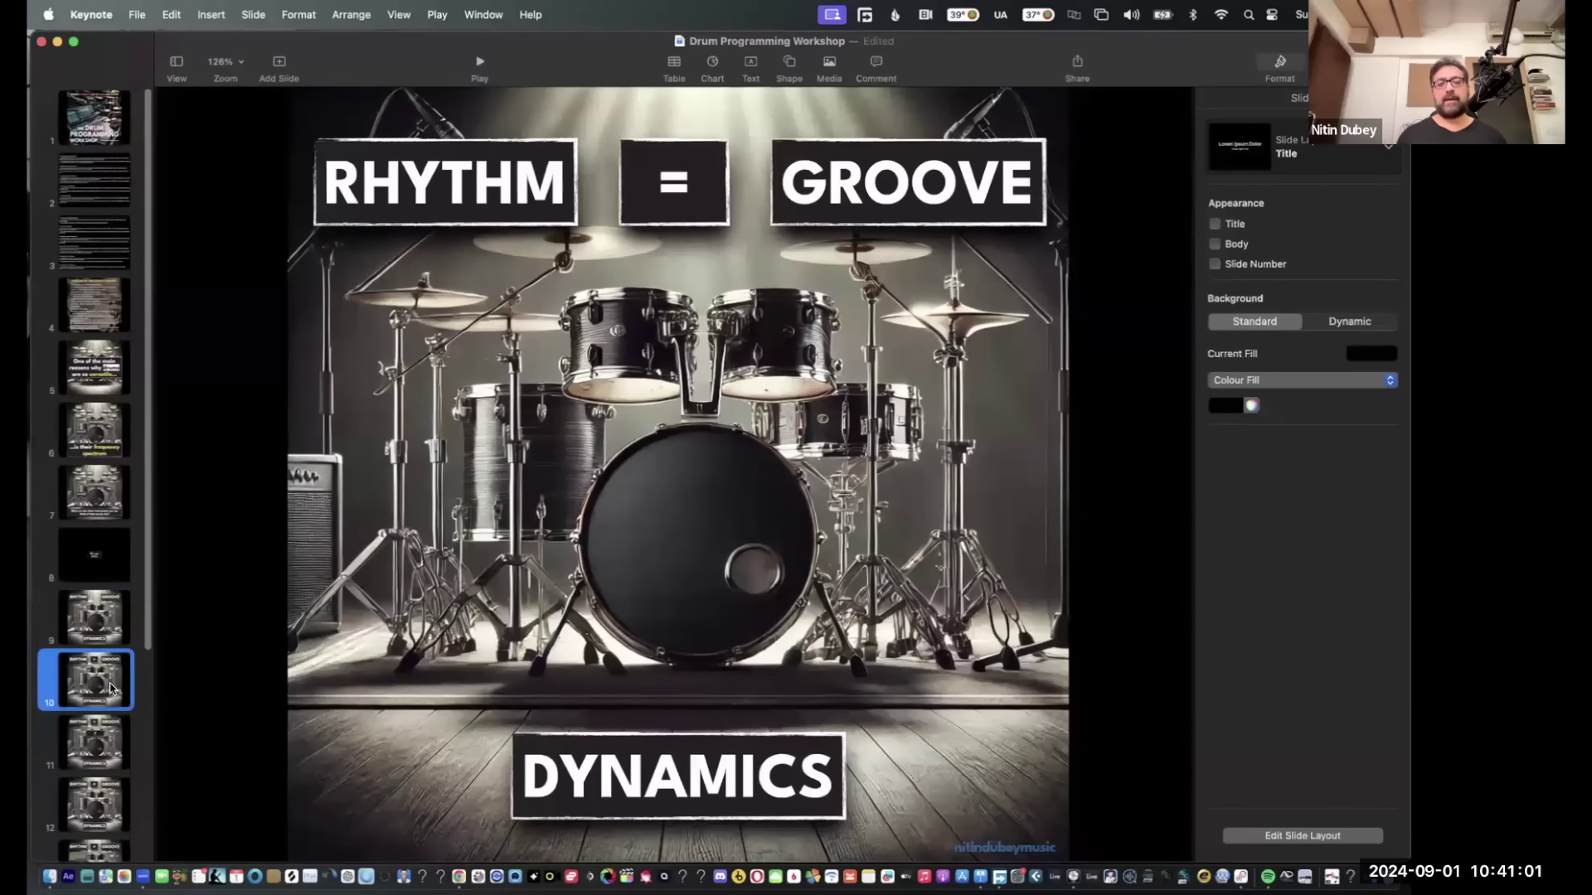
key("Down")
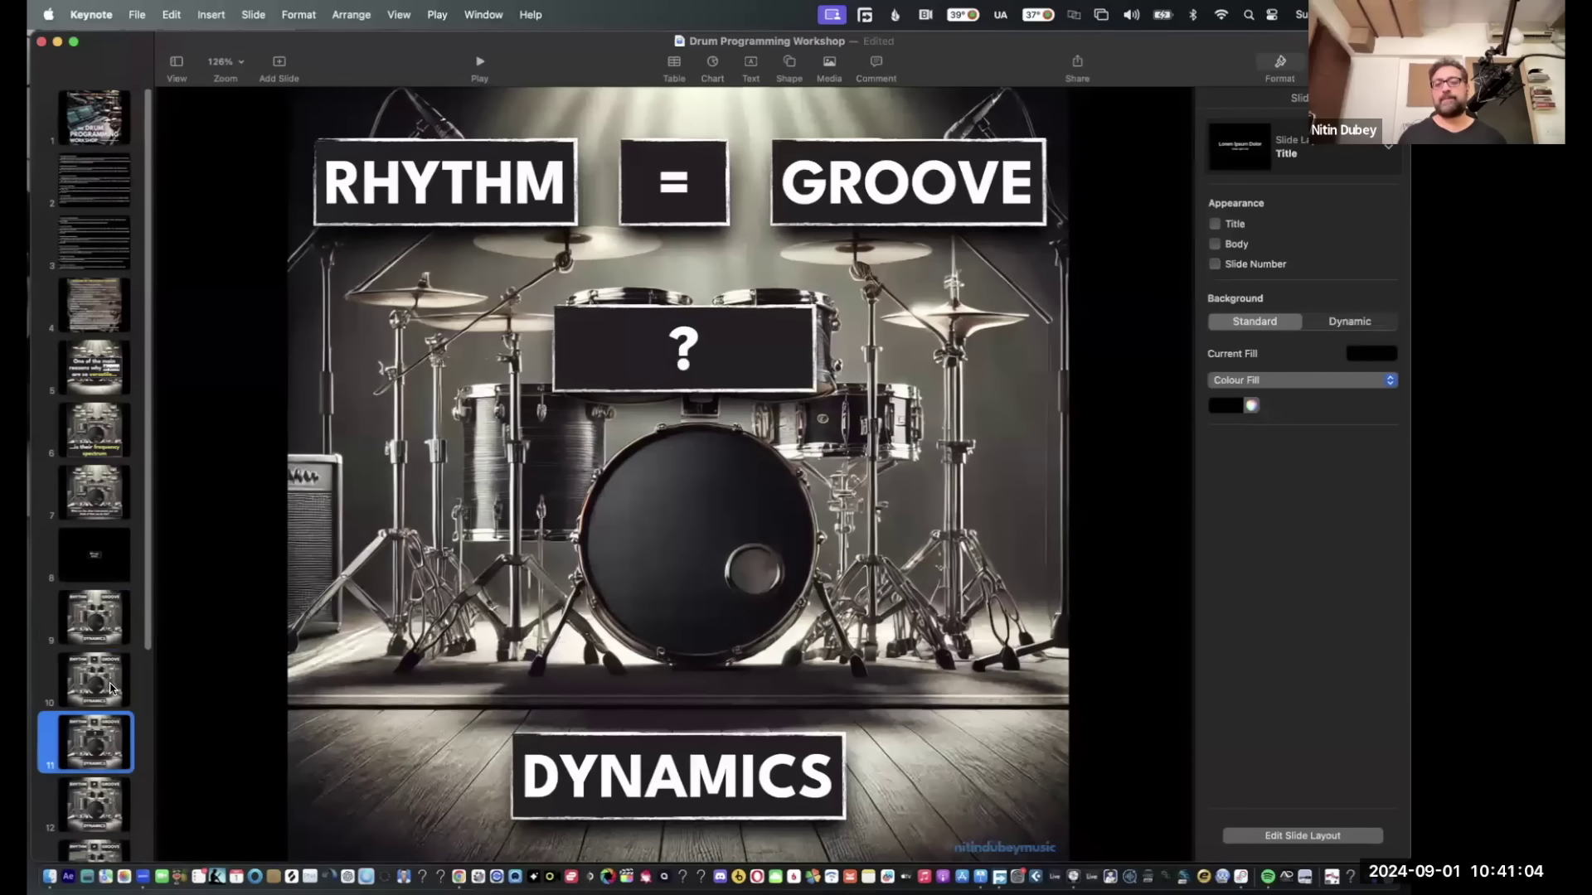